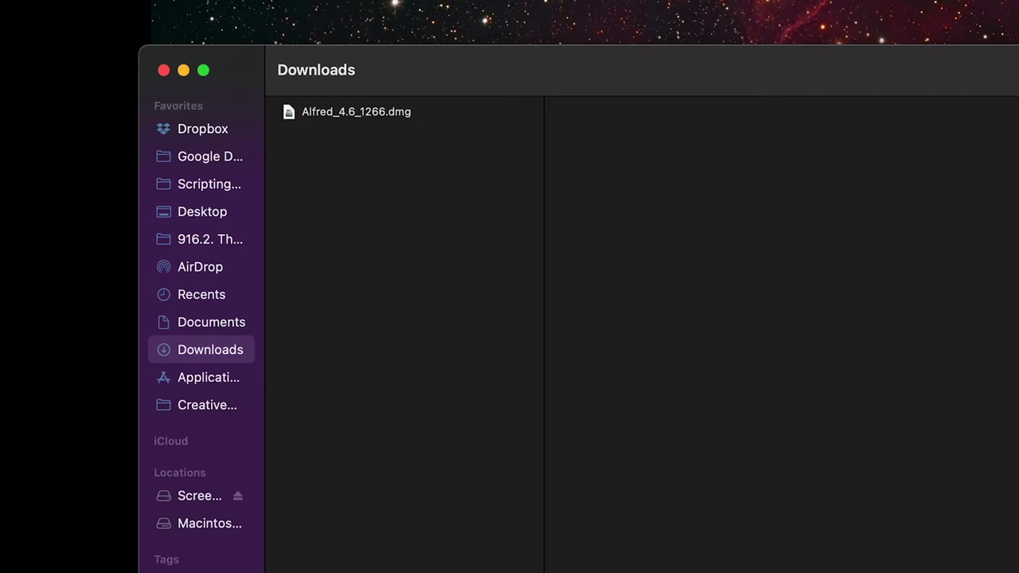
# Install Alfred 4 from the disk image into Applications and launch it, confirming the security prompt.
pyautogui.click(356, 111)
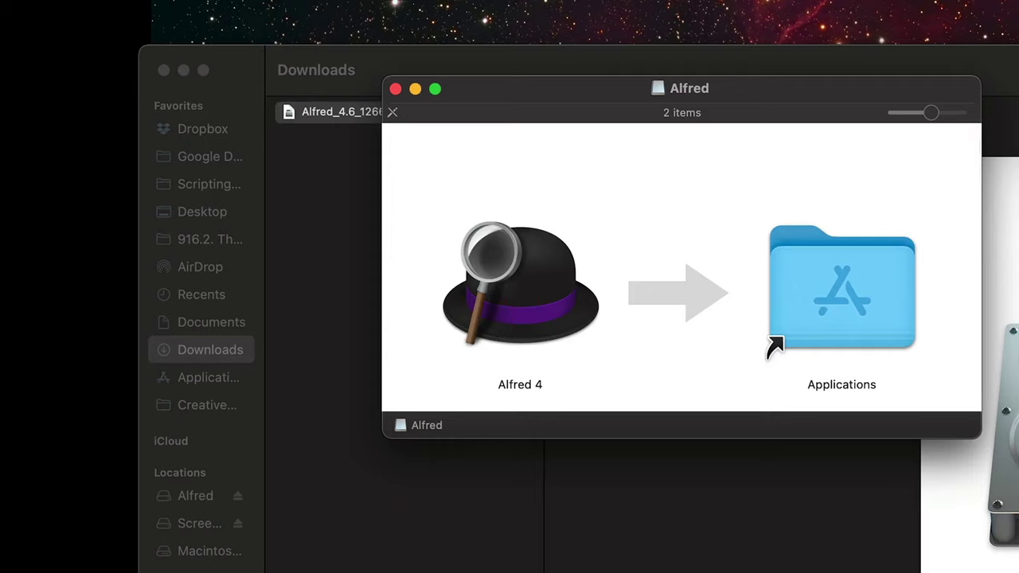
pyautogui.moveTo(538, 295); pyautogui.dragTo(842, 308)
pyautogui.doubleClick(842, 291)
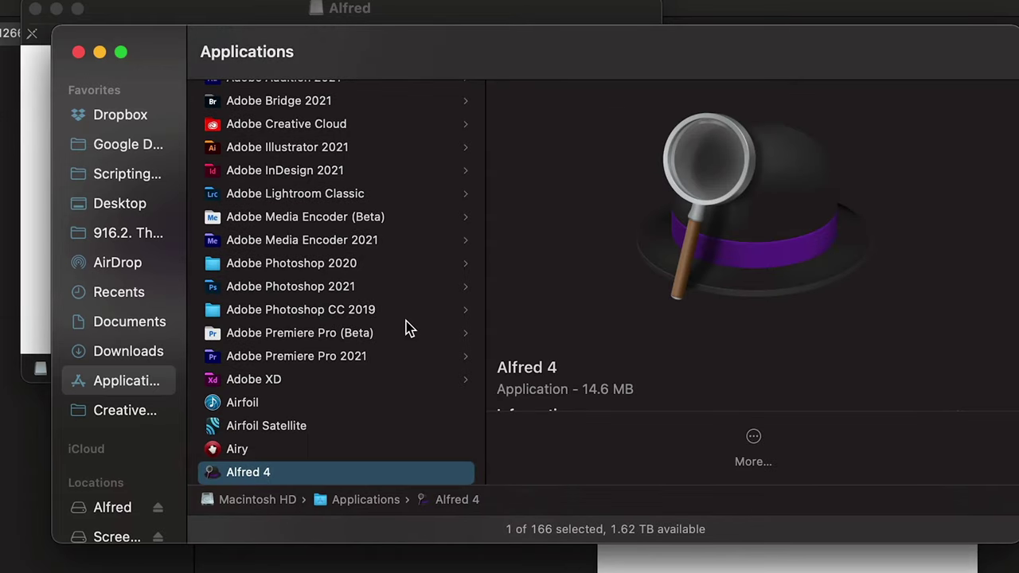
pyautogui.press('super+o')
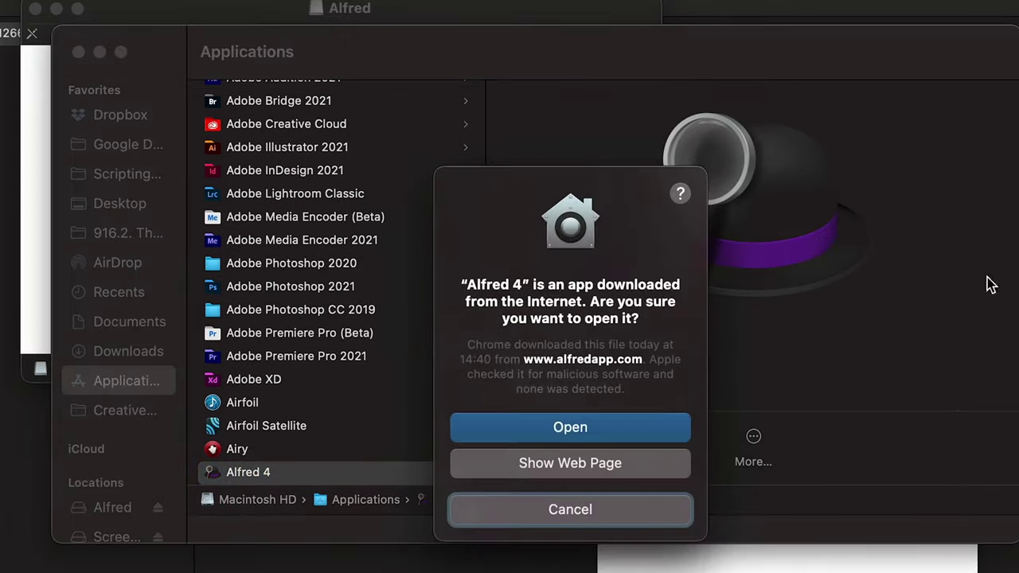
pyautogui.click(669, 430)
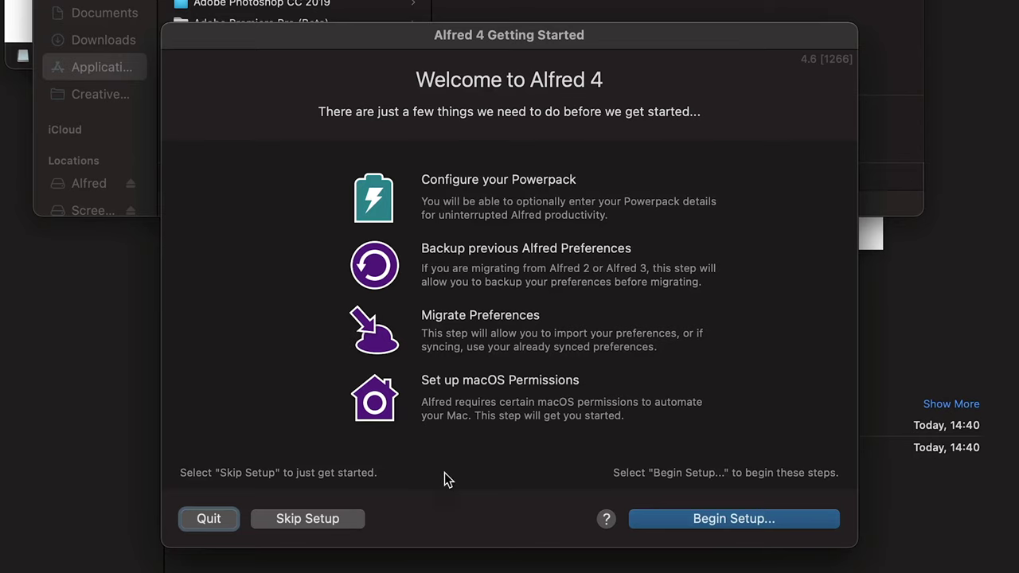
# Begin Alfred setup without the Powerpack and grant Alfred 4 Accessibility permission in Security & Privacy.
pyautogui.click(750, 522)
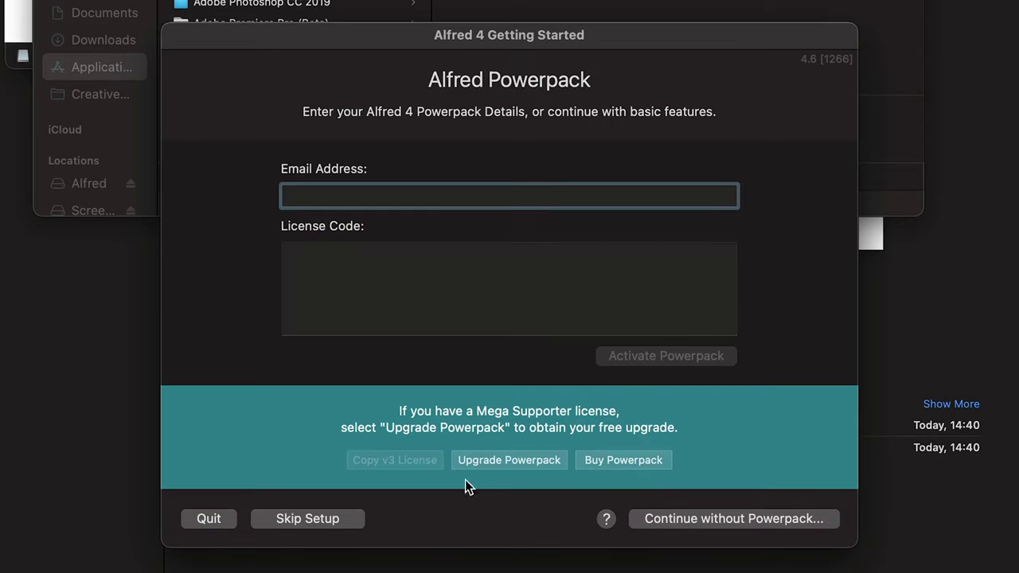
pyautogui.click(752, 520)
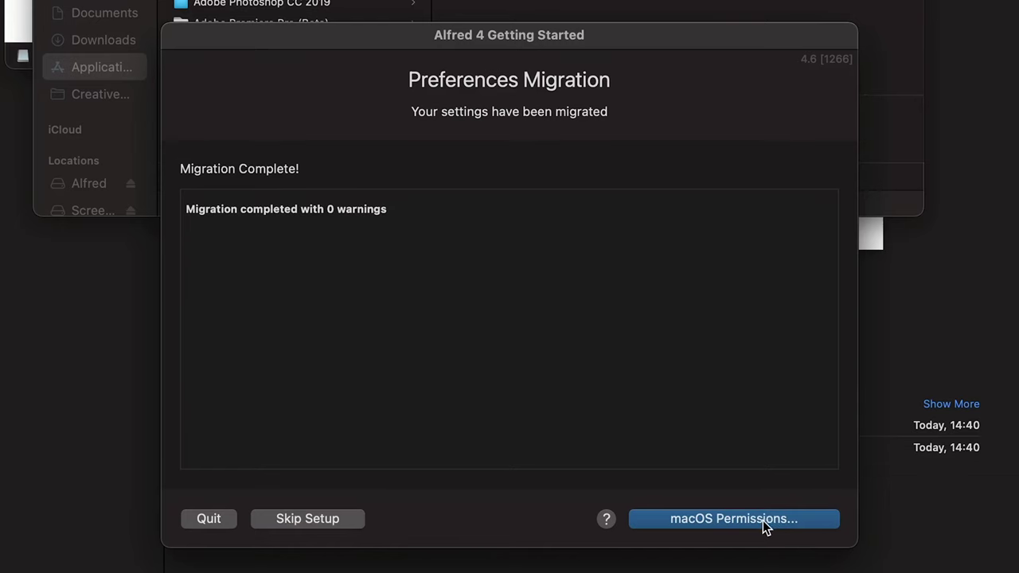
pyautogui.click(763, 520)
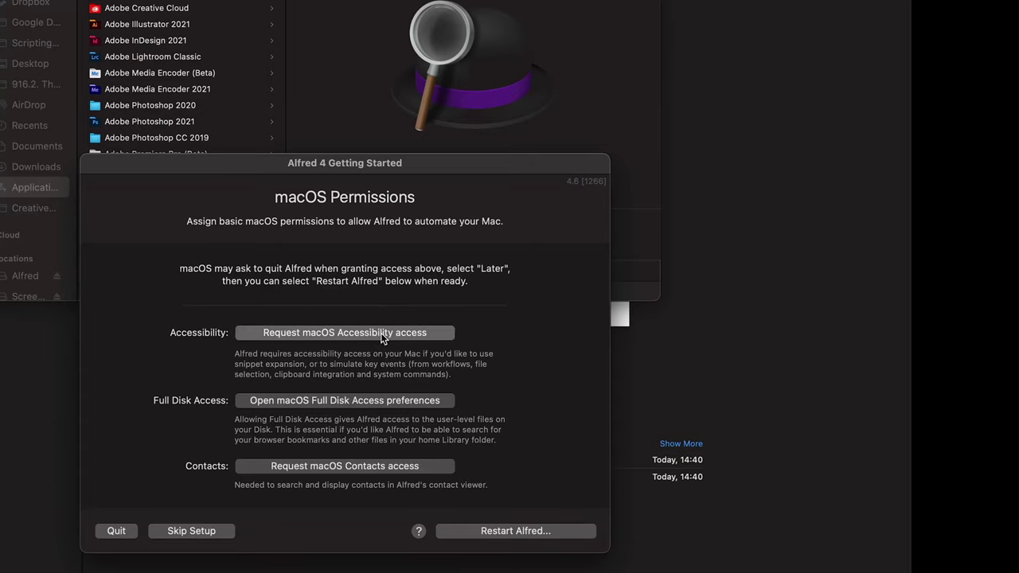
pyautogui.click(446, 333)
pyautogui.click(389, 413)
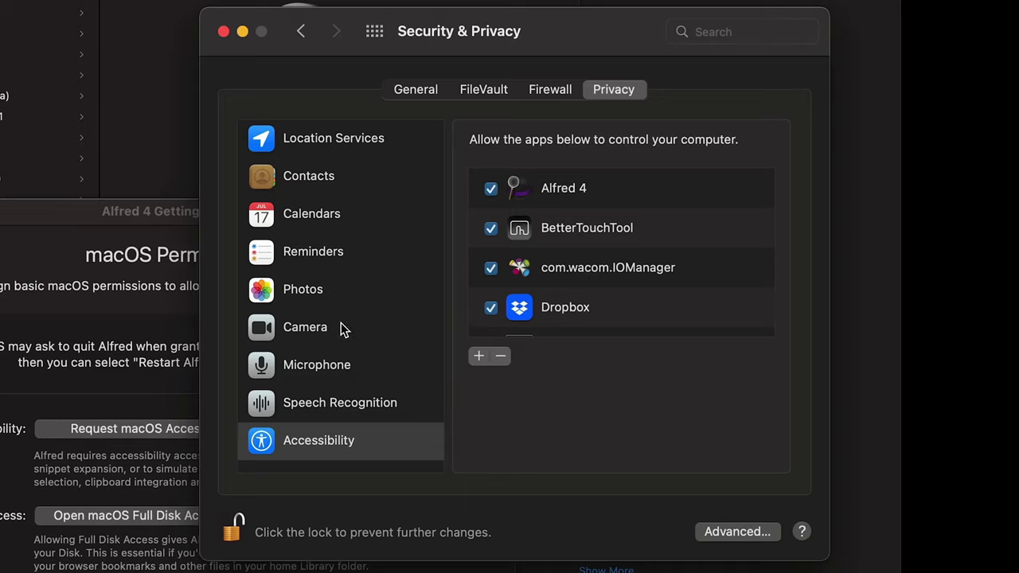
# Give Alfred 4 Full Disk Access in Security & Privacy.
pyautogui.scroll(-5, 341, 326)
pyautogui.click(384, 318)
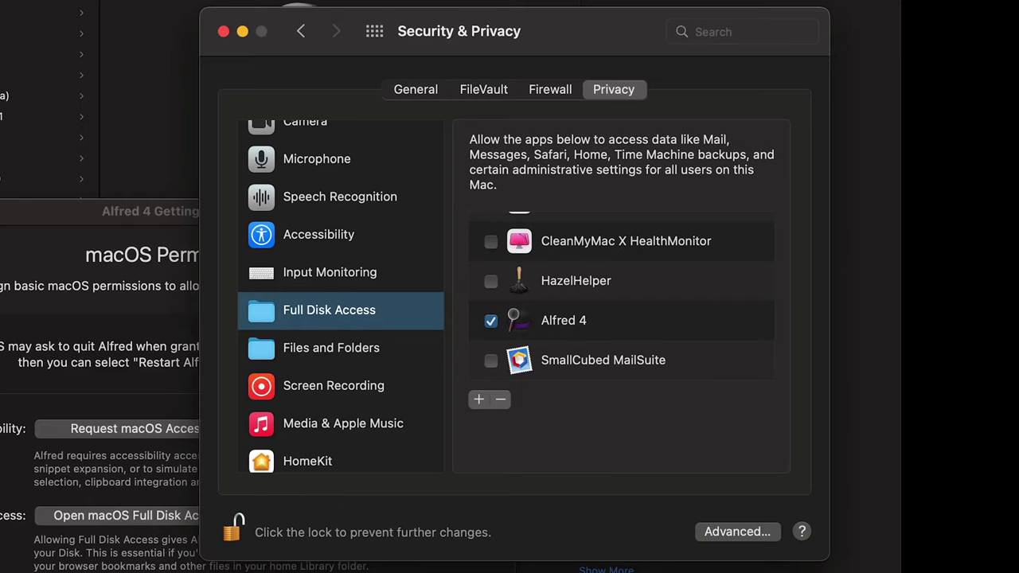
pyautogui.click(233, 569)
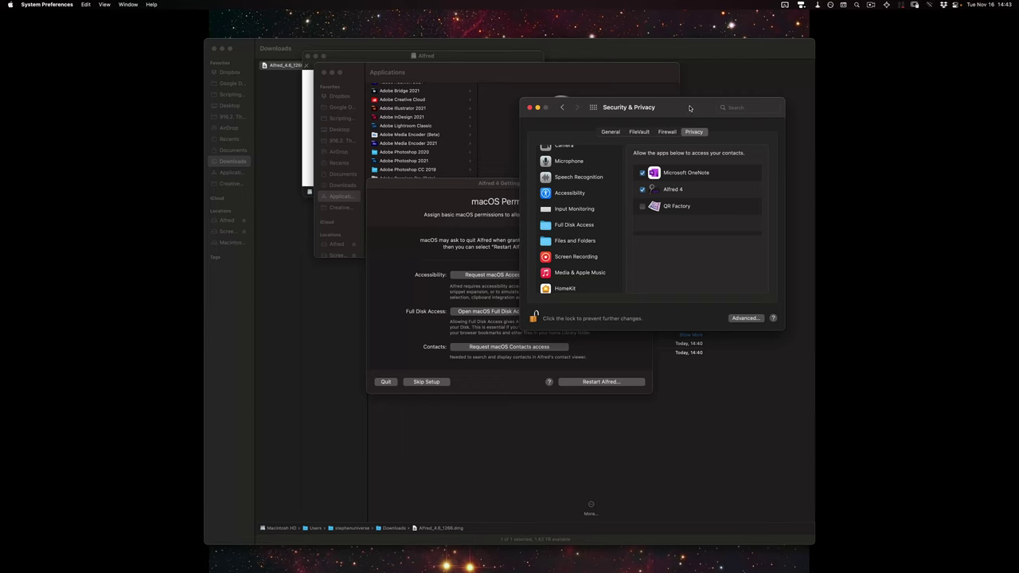
# Quit System Preferences and close the Alfred installer window, leaving Finder's Downloads showing.
pyautogui.moveTo(527, 113); pyautogui.dragTo(482, 134)
pyautogui.press('super+q')
pyautogui.press('super+Tab')
pyautogui.moveTo(477, 56); pyautogui.dragTo(445, 61)
pyautogui.press('super+w')
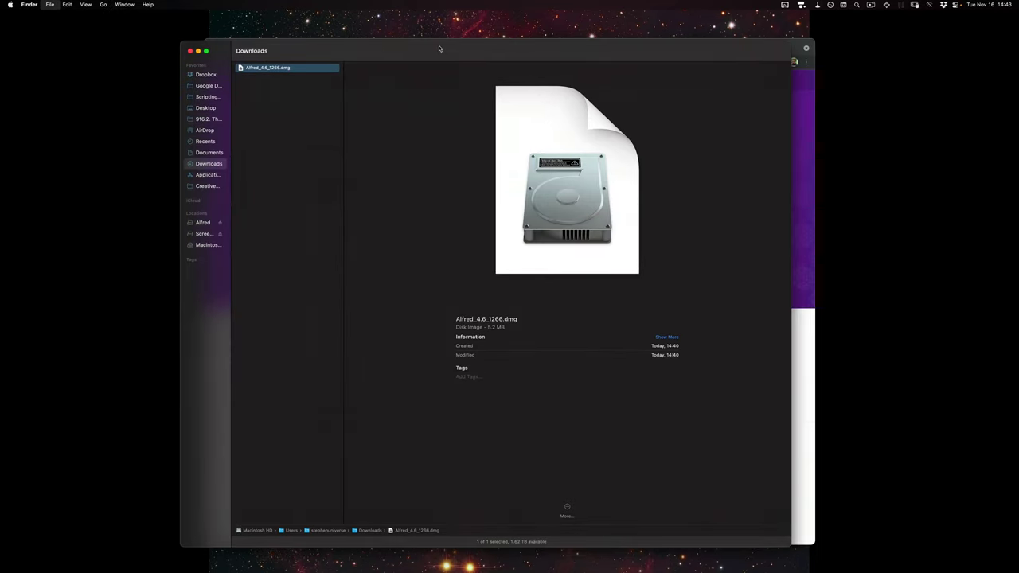
# Open Alfred's Preferences from the menu-bar hat and answer the notification permission prompt.
pyautogui.press('super+Tab')
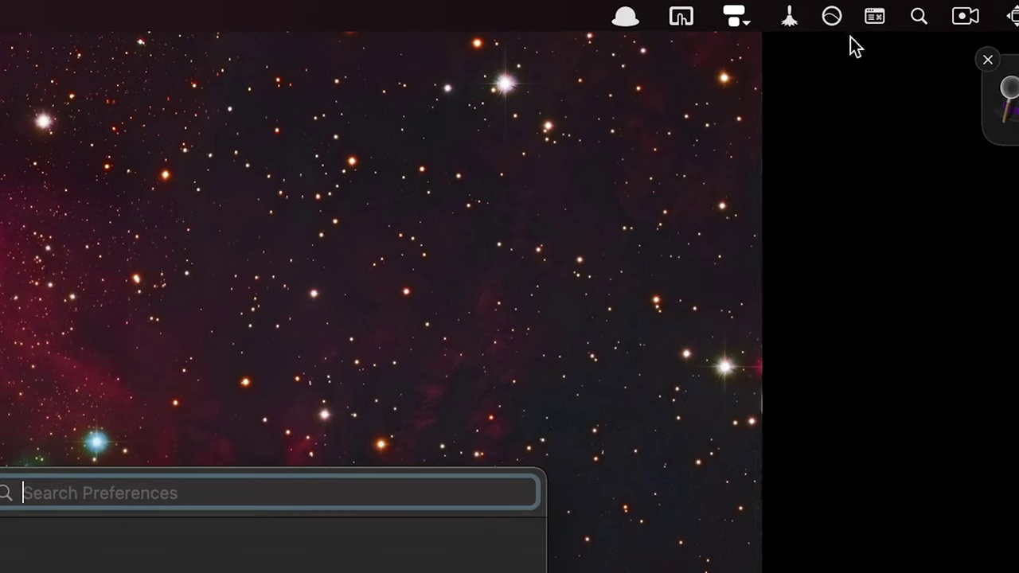
pyautogui.click(625, 17)
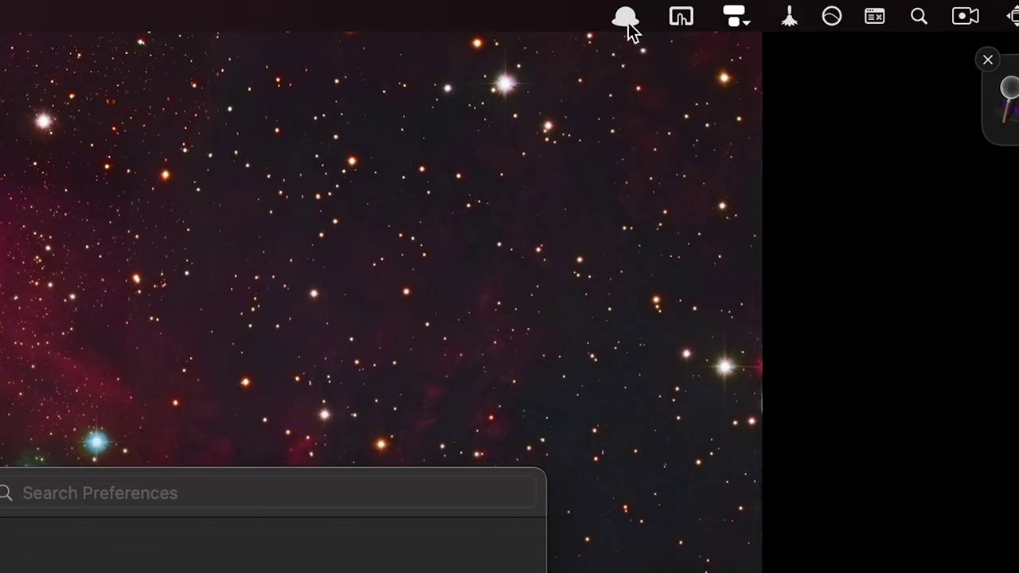
pyautogui.click(626, 18)
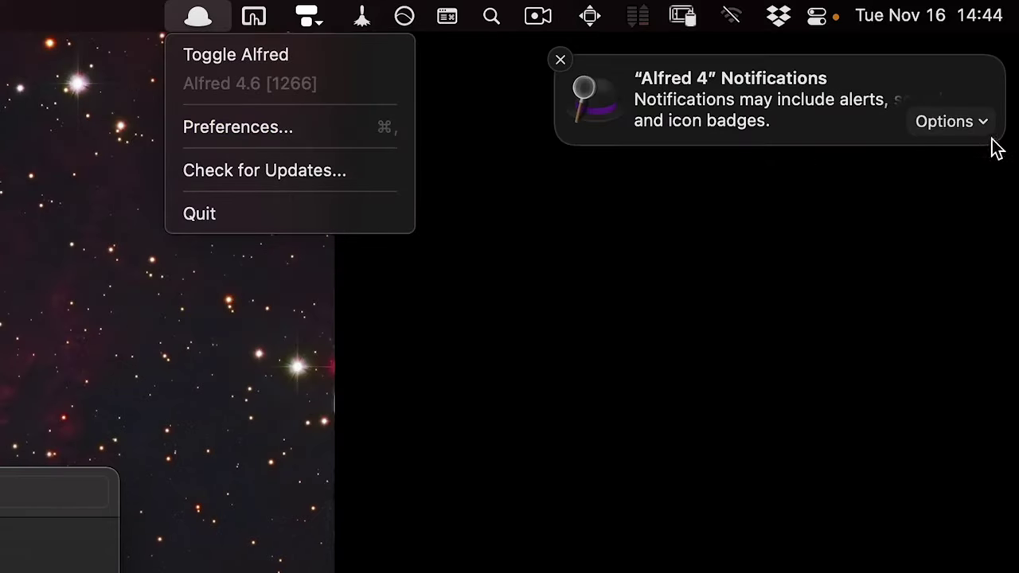
pyautogui.click(974, 128)
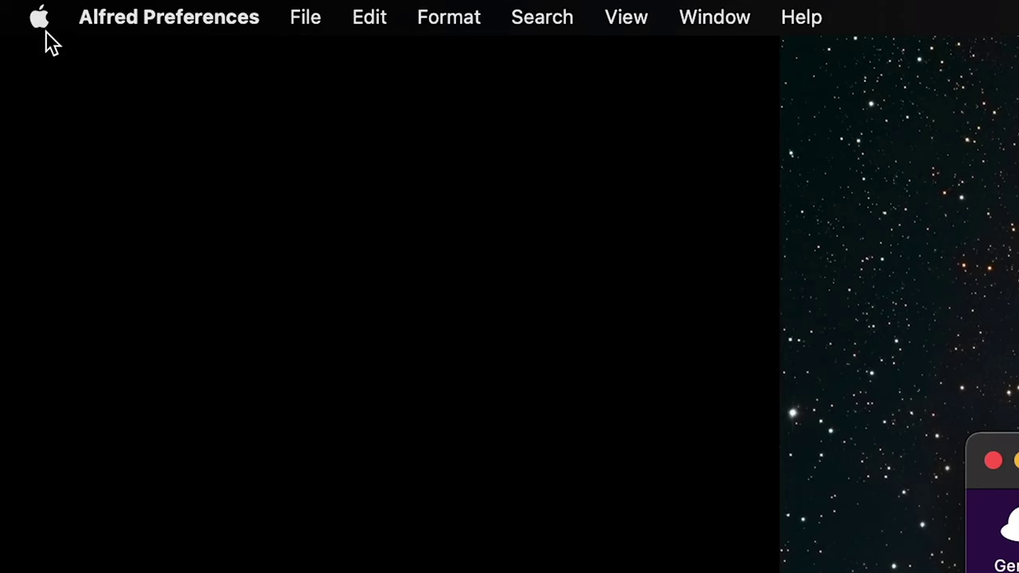
# Disable Spotlight's ⌘Space and ⌥⌘Space shortcuts in Keyboard > Shortcuts > Spotlight.
pyautogui.click(40, 18)
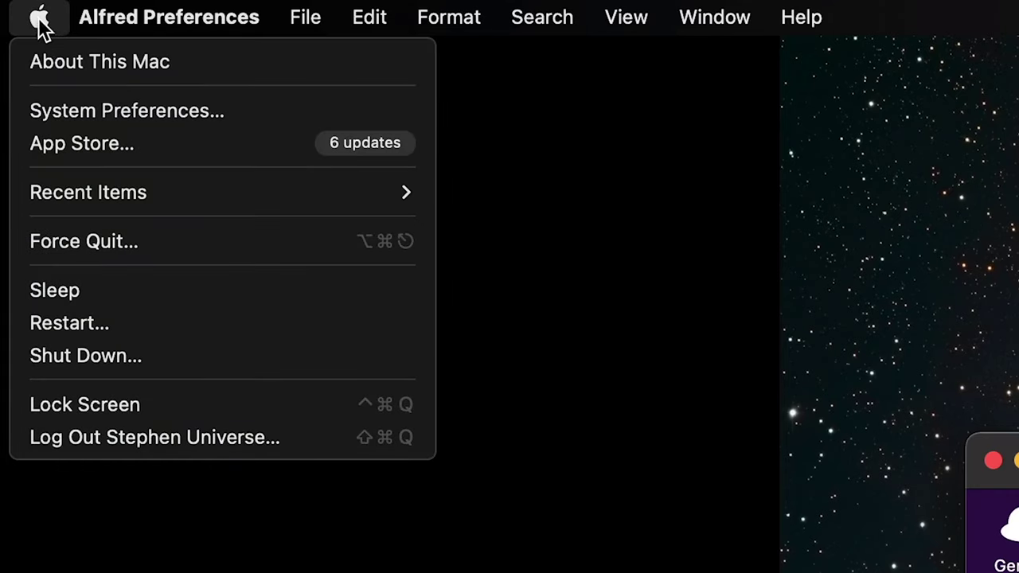
pyautogui.click(142, 113)
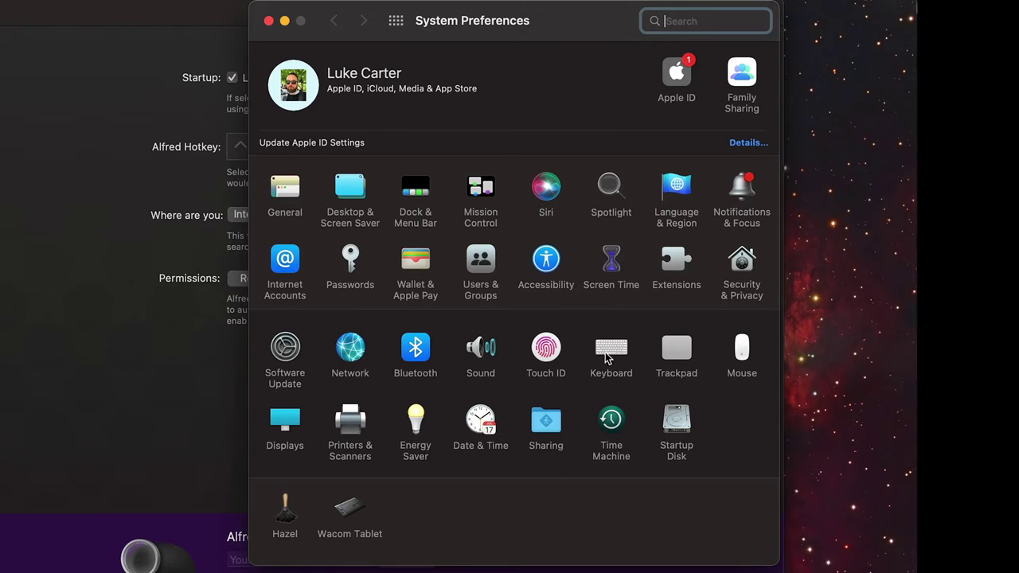
pyautogui.click(617, 354)
pyautogui.click(497, 70)
pyautogui.click(379, 197)
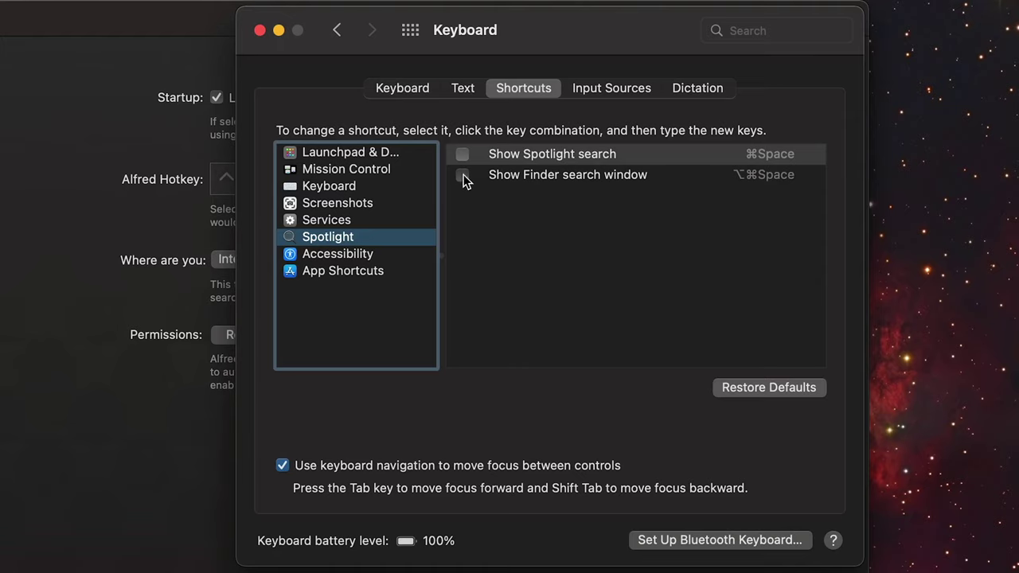
pyautogui.click(260, 31)
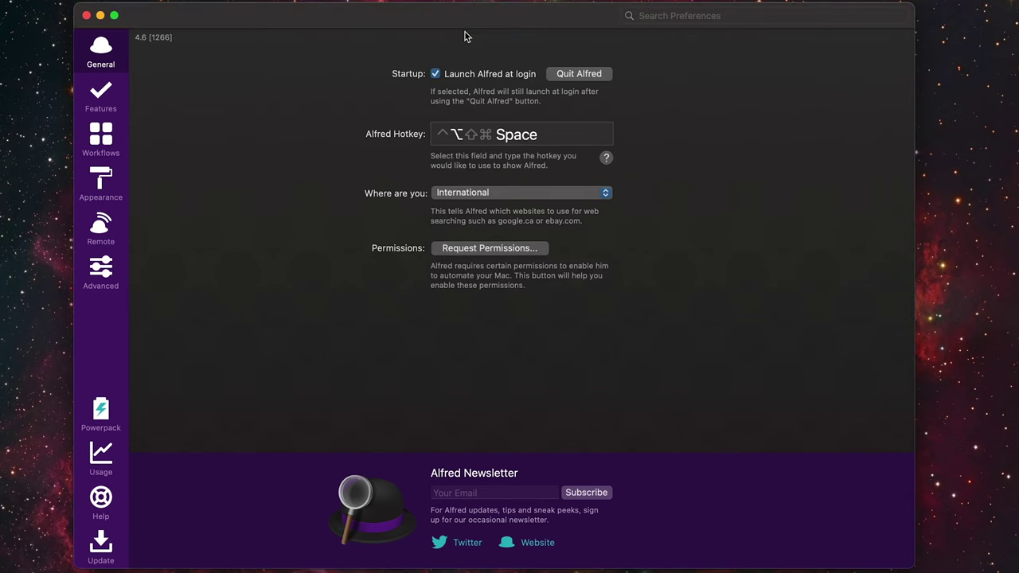
# Set Alfred's hotkey to ⌘ Space in the General preferences.
pyautogui.click(558, 138)
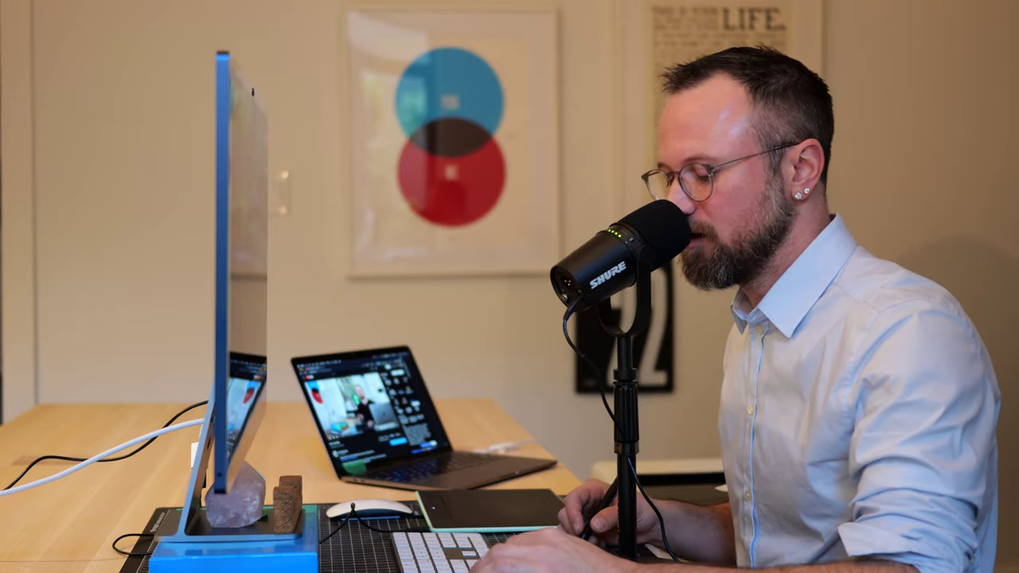
pyautogui.press('super+space')
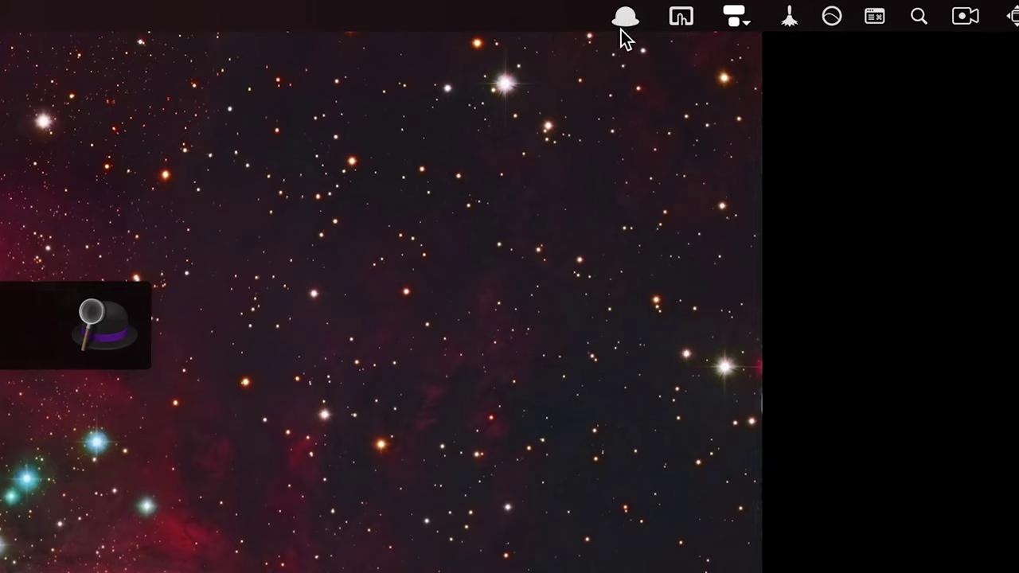
pyautogui.click(626, 19)
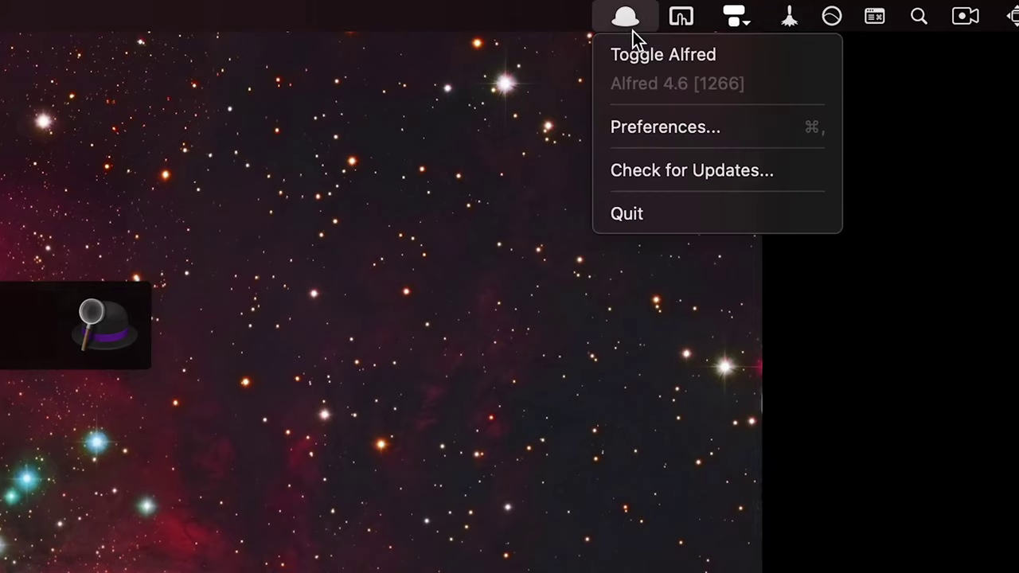
# Toggle Alfred from the menu bar, search 'ph' and launch Adobe Photoshop 2021.
pyautogui.click(647, 56)
pyautogui.click(636, 29)
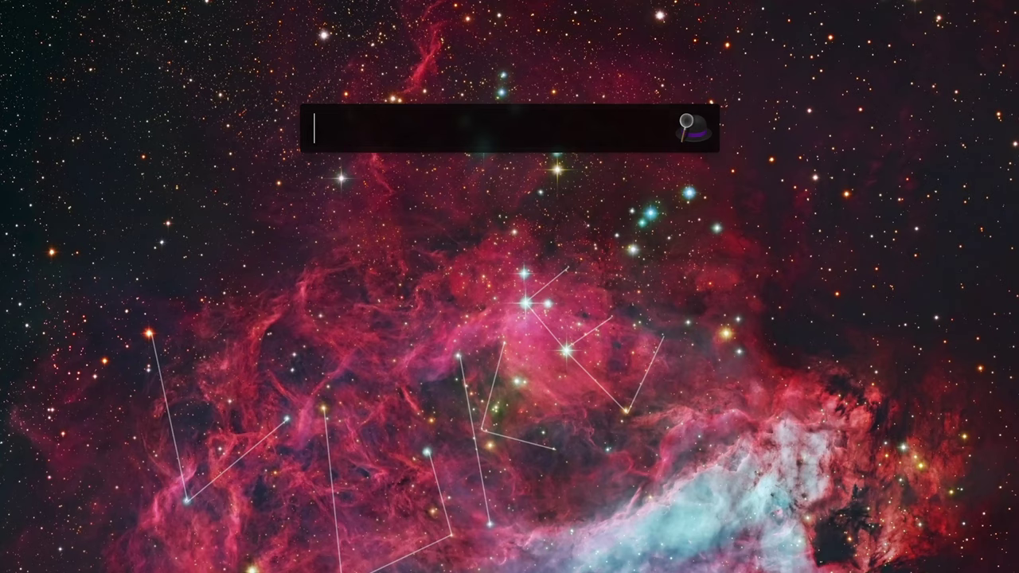
pyautogui.write('ph')
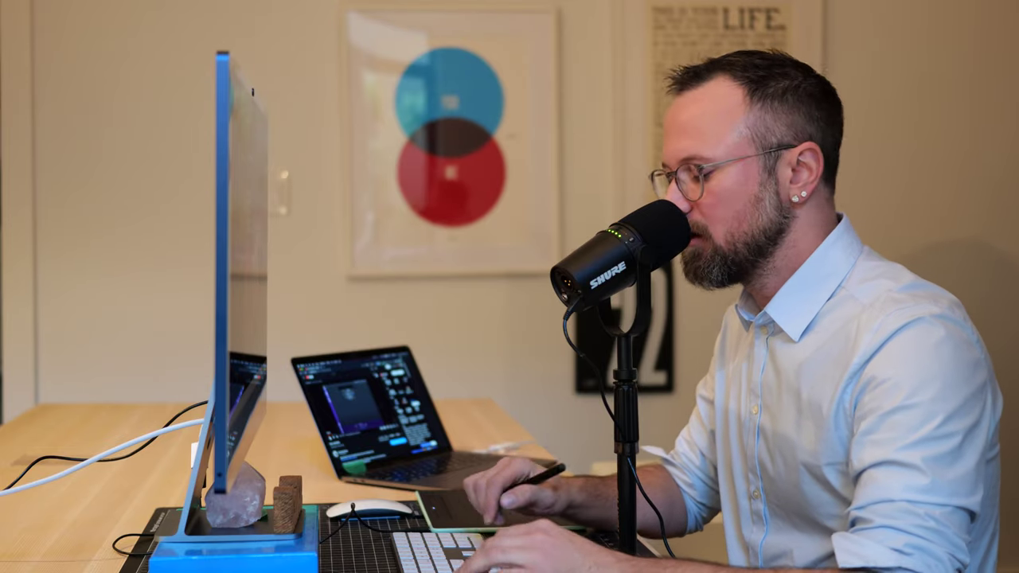
pyautogui.press('Down')
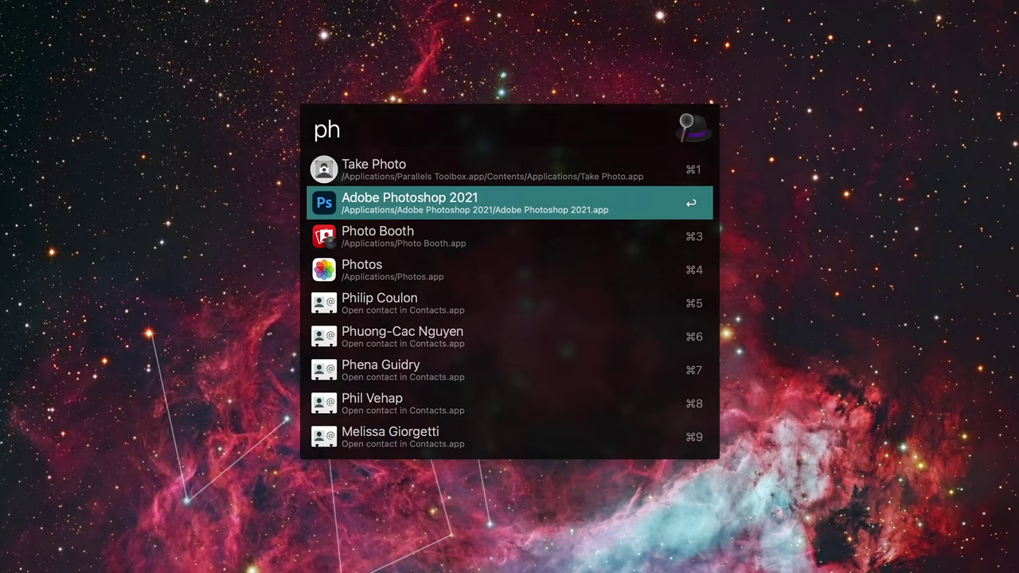
pyautogui.press('Return')
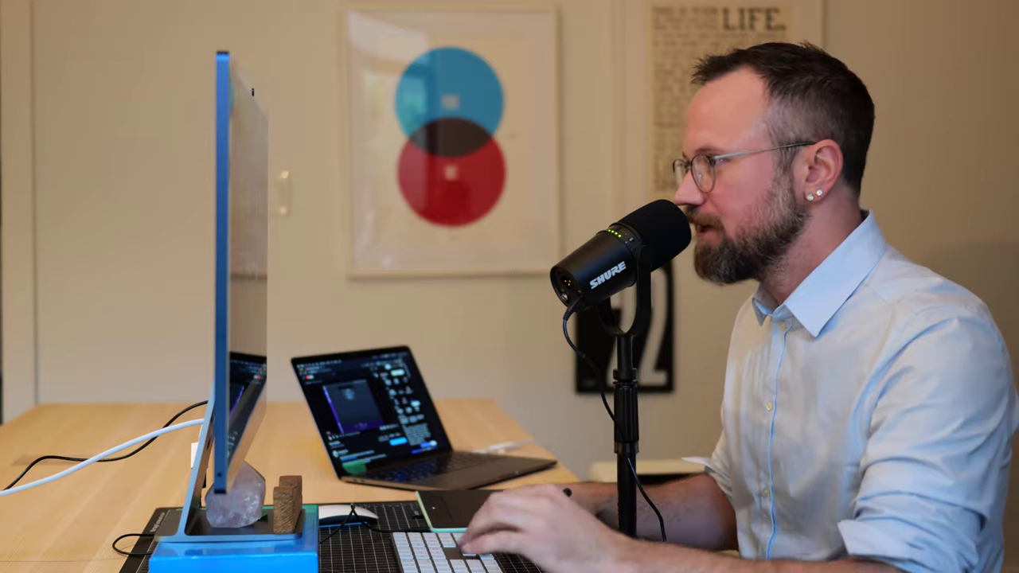
pyautogui.press('Down')
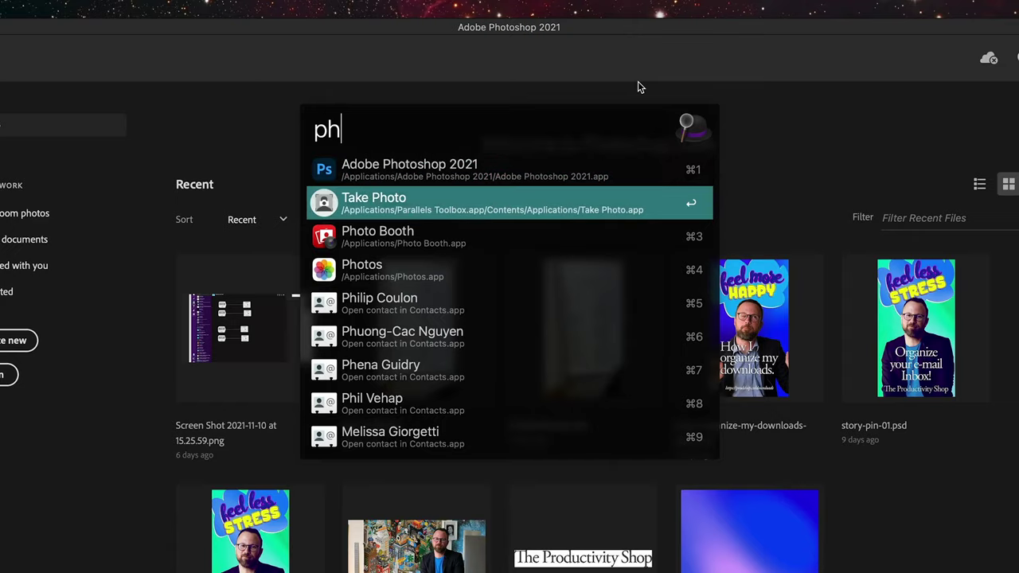
pyautogui.press('Down')
pyautogui.press('Escape')
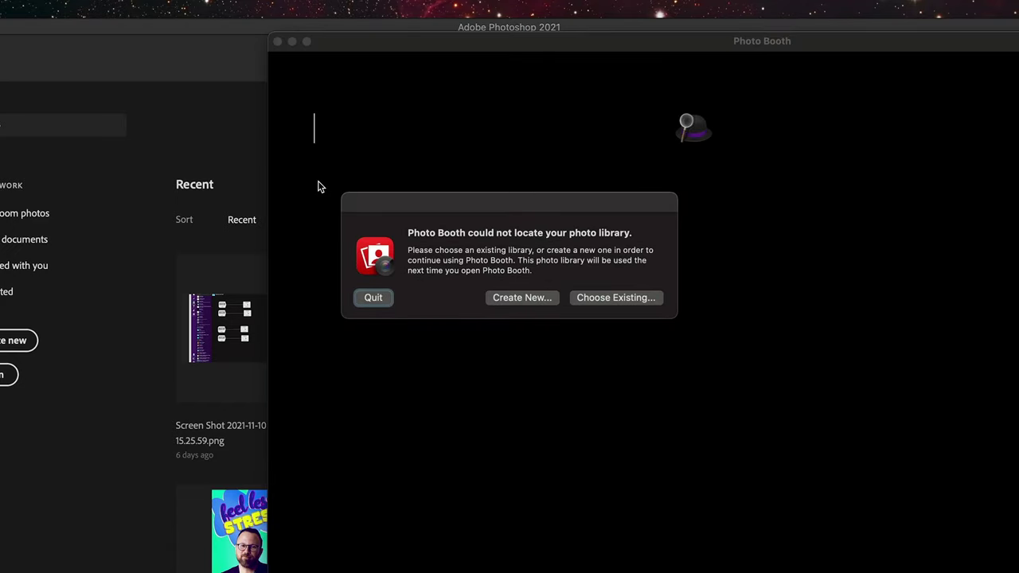
pyautogui.hotkey('alt', 'space')
pyautogui.write('ph')
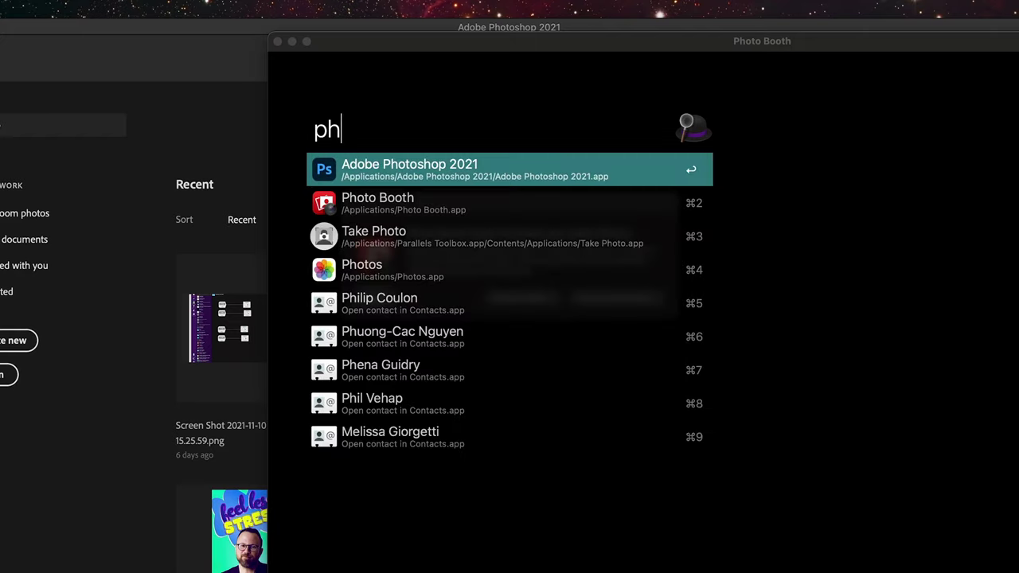
pyautogui.press('Down')
pyautogui.press('Return')
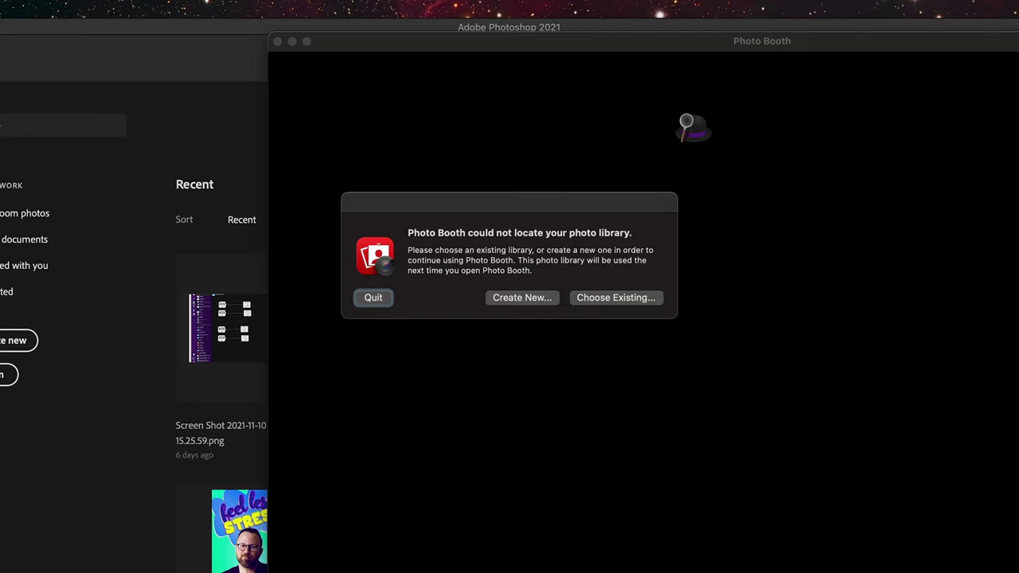
pyautogui.write('ph')
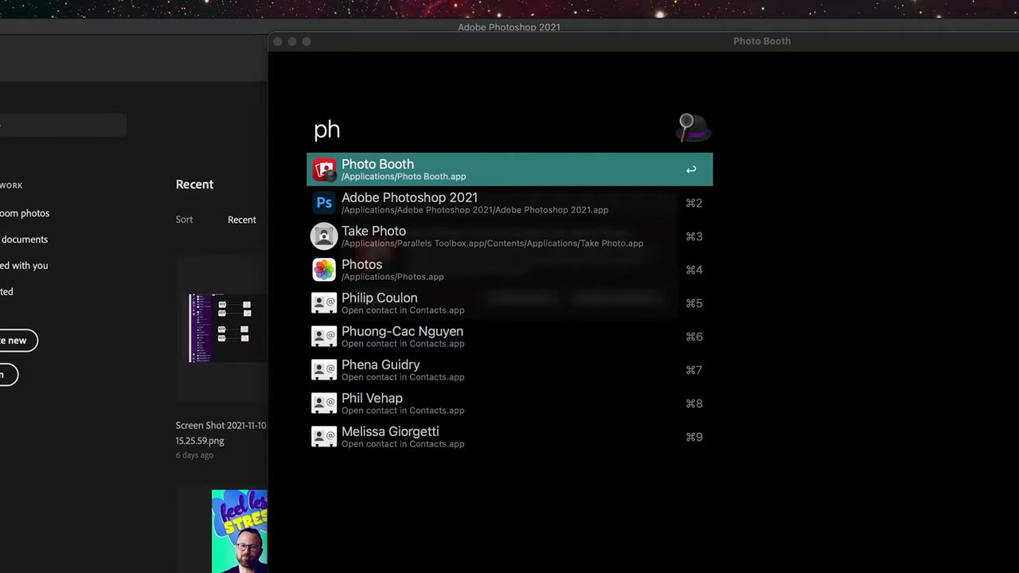
pyautogui.press('Down')
pyautogui.press('Return')
pyautogui.hotkey('alt', 'space')
pyautogui.write('ph')
pyautogui.press('Return')
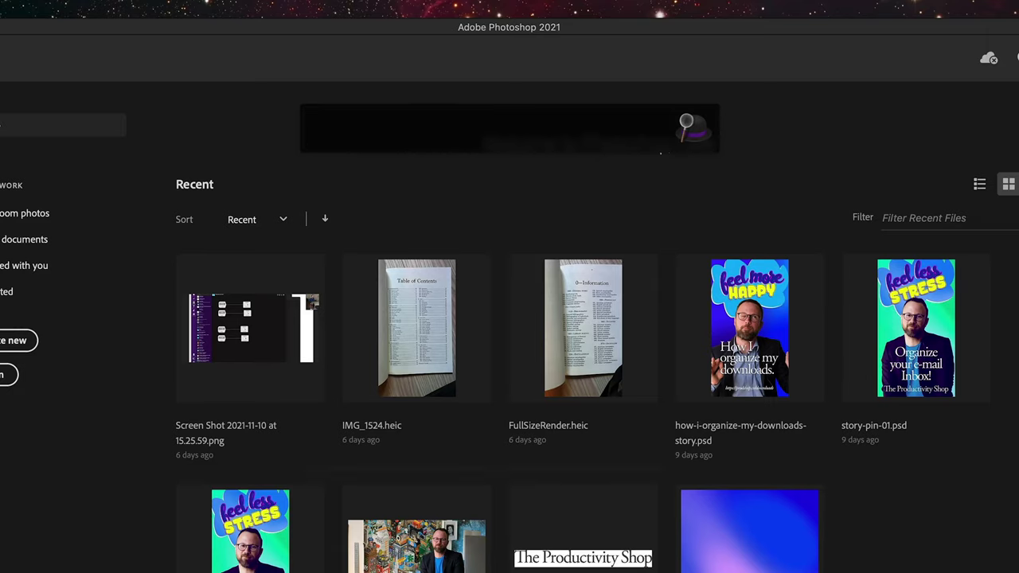
pyautogui.write('ch')
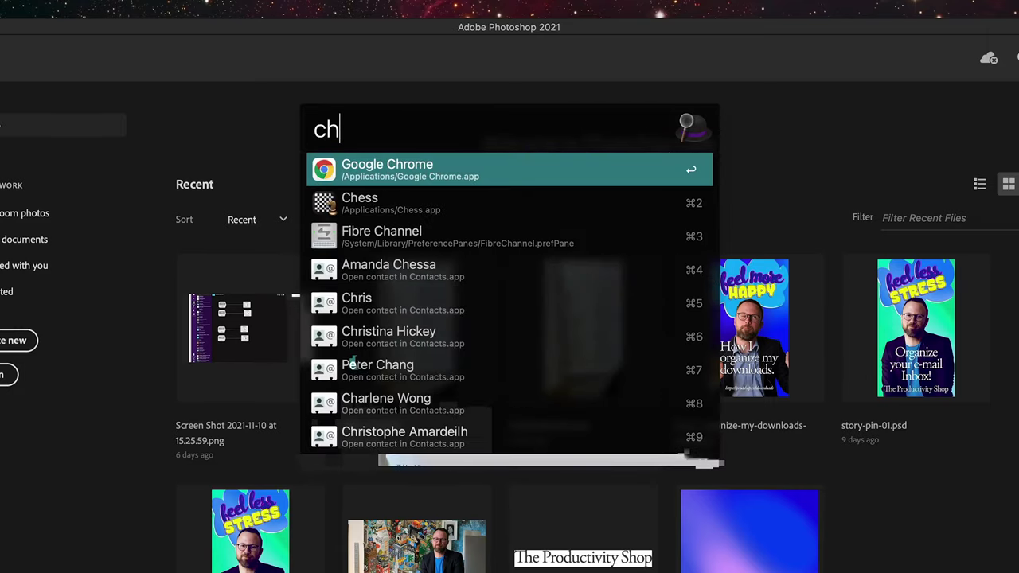
pyautogui.press('super+a')
pyautogui.write('ma')
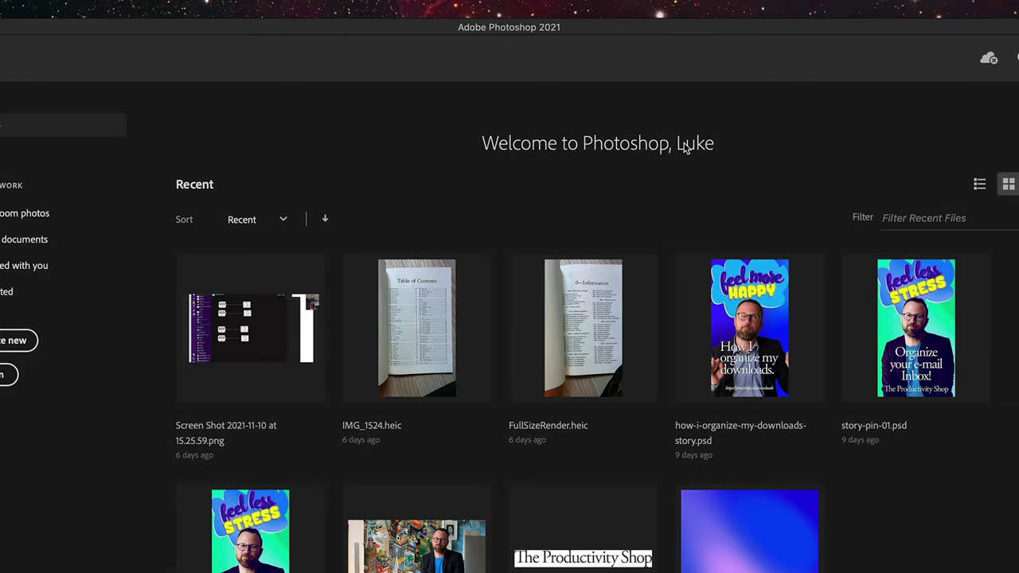
pyautogui.hotkey('alt', 'space')
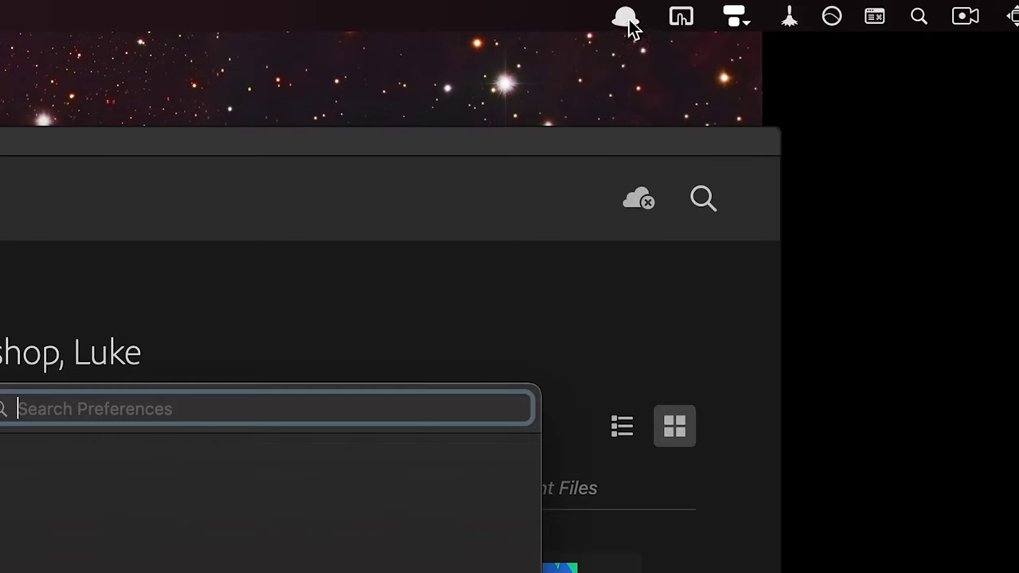
# Open Alfred's Default Results preferences and test searches for 'dis', 'scren' and a contact's name.
pyautogui.click(629, 24)
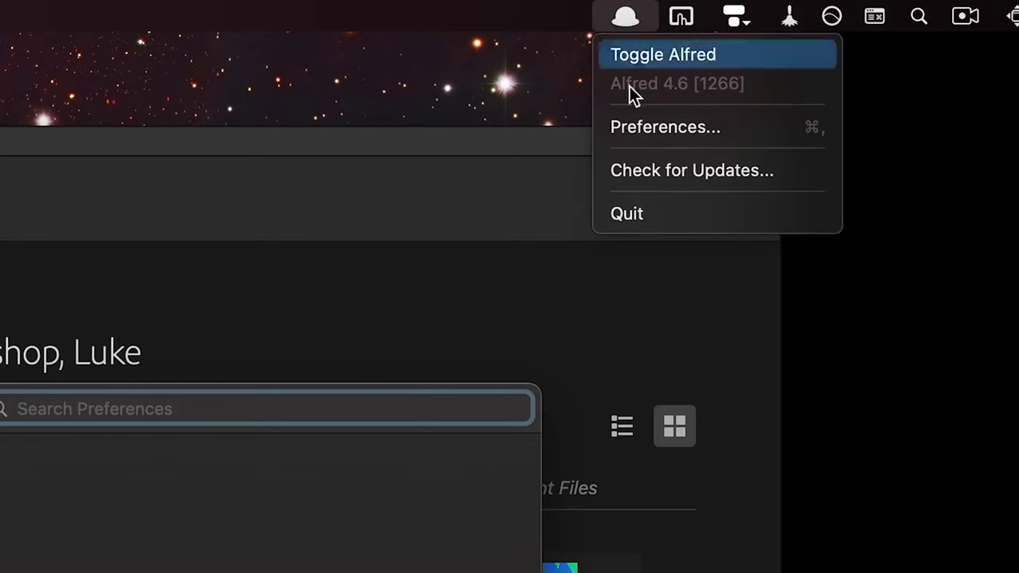
pyautogui.click(690, 129)
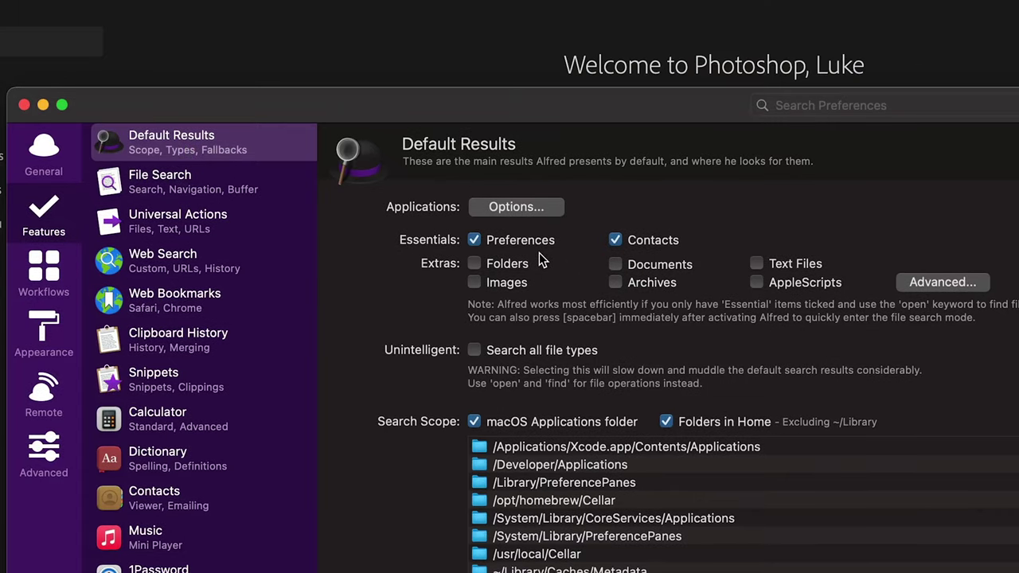
pyautogui.hotkey('alt', 'space')
pyautogui.write('dis')
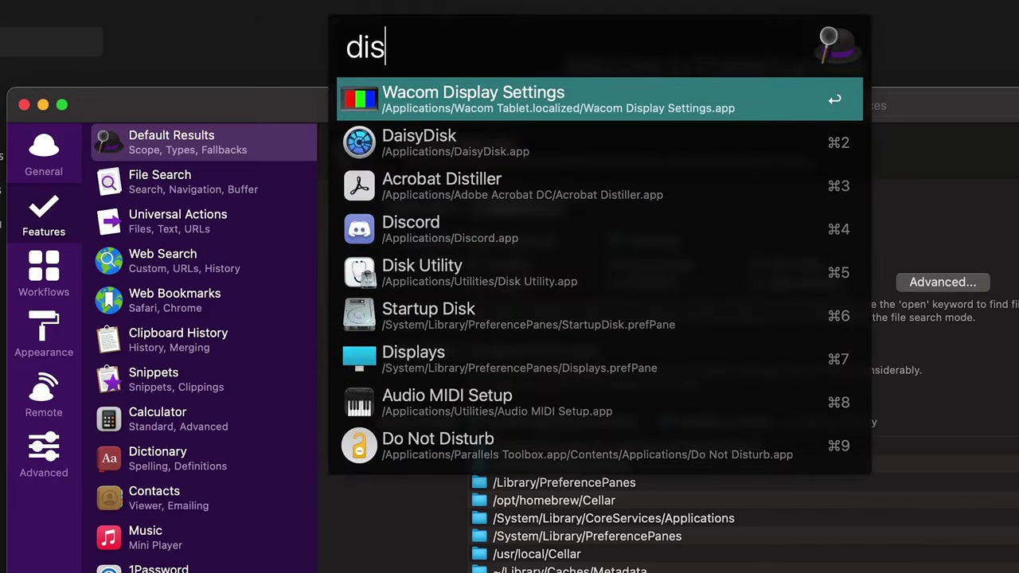
pyautogui.press('BackSpace')
pyautogui.press('BackSpace')
pyautogui.press('BackSpace')
pyautogui.write('scren')
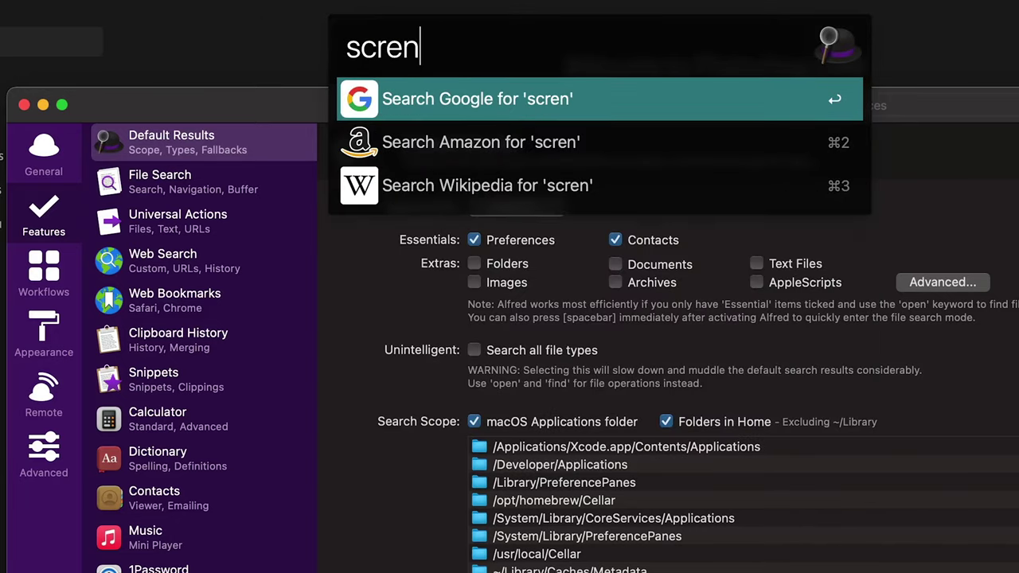
pyautogui.press('BackSpace')
pyautogui.press('Down')
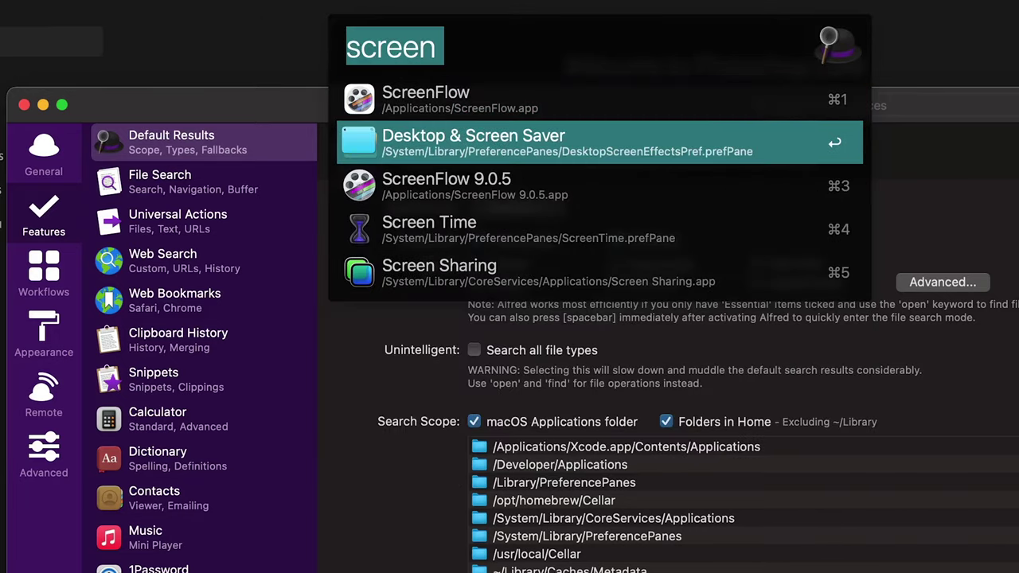
pyautogui.press('BackSpace')
pyautogui.write('luke')
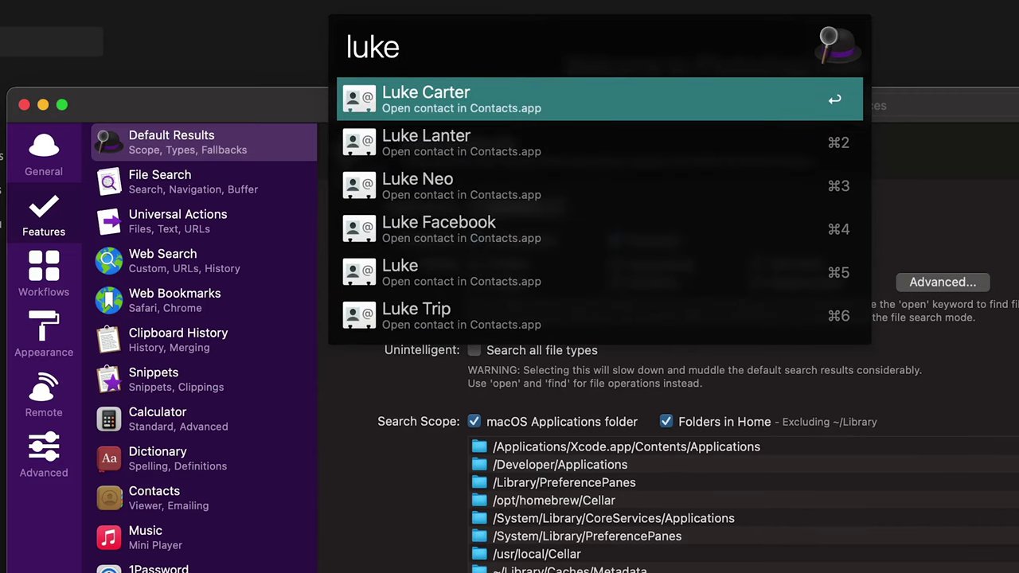
pyautogui.press('Escape')
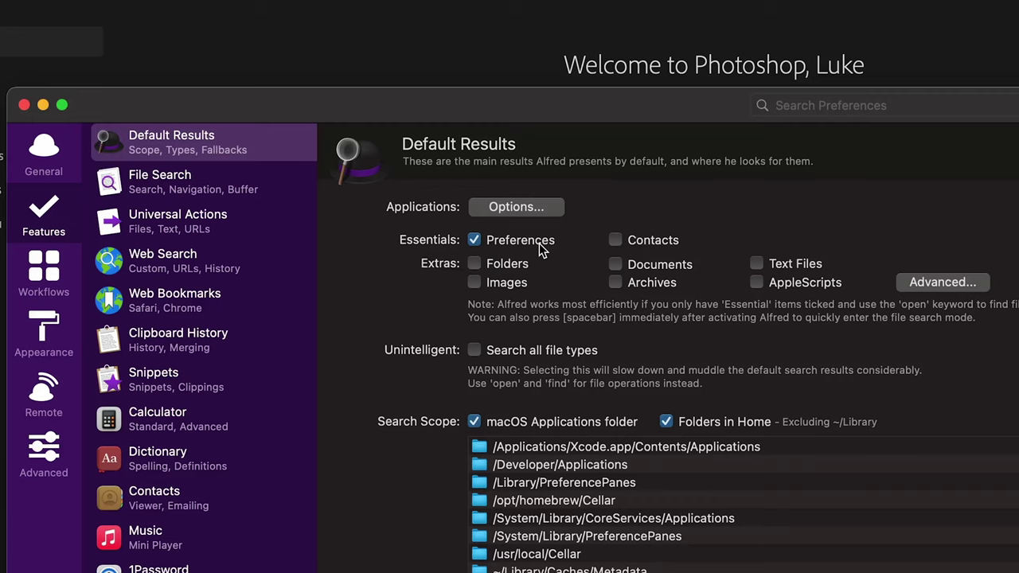
# Re-test searches for 'screen save' and a contact's name to confirm contacts no longer appear.
pyautogui.hotkey('alt', 'space')
pyautogui.write('screen save')
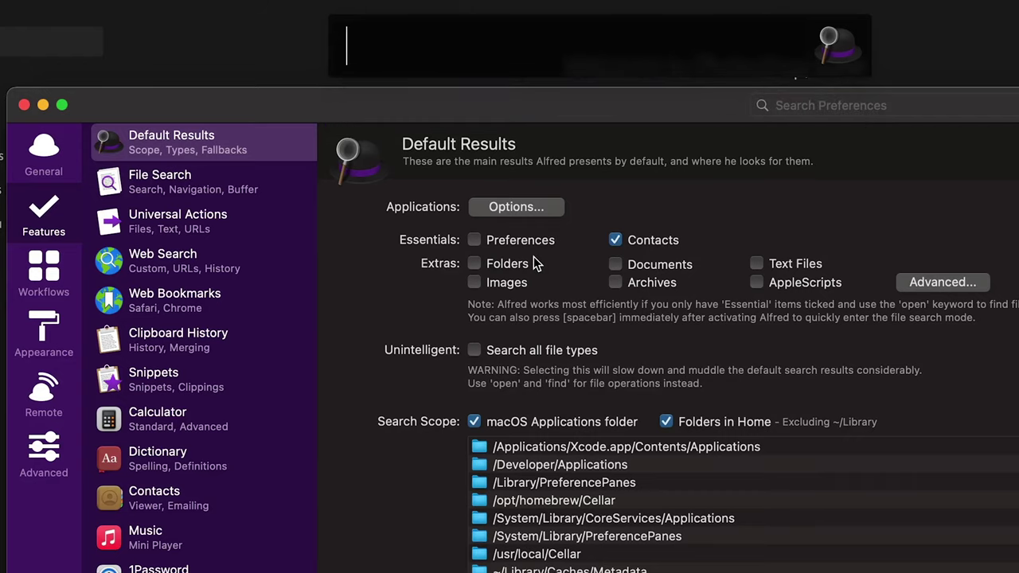
pyautogui.write('luke')
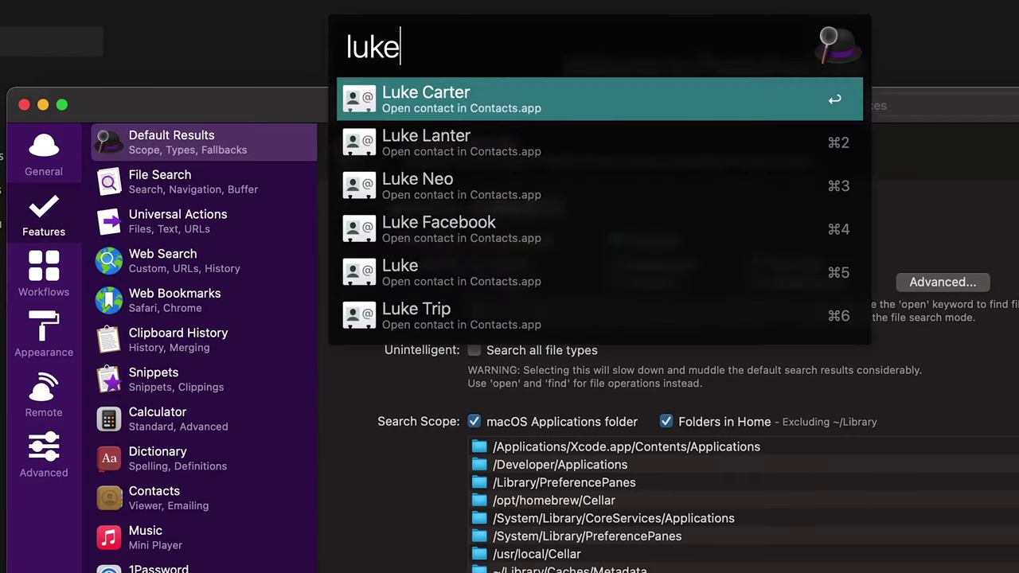
pyautogui.press('Escape')
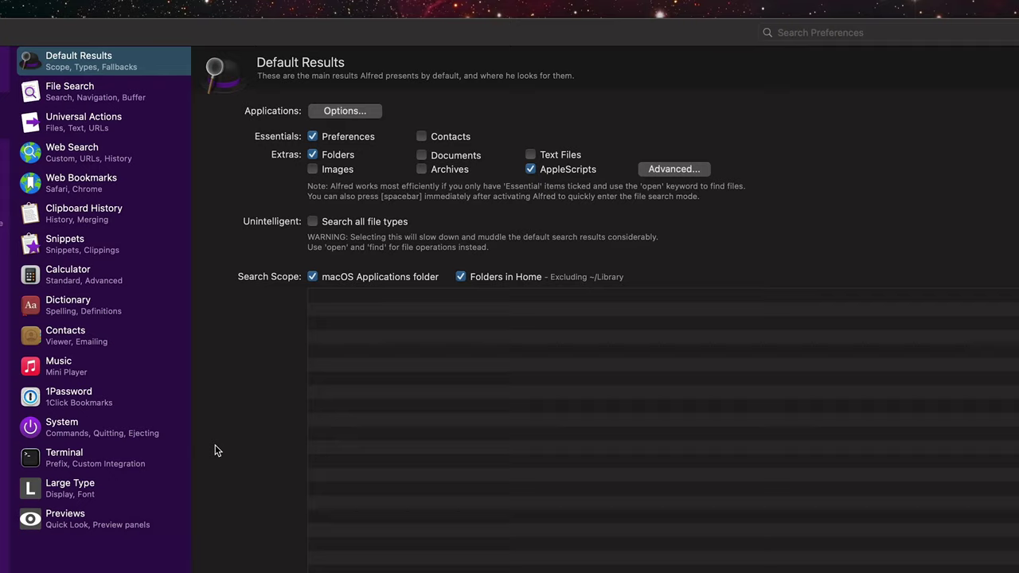
# Reveal test-document.txt in Finder through Alfred, then try an apostrophe file search for 'dupl;ic'.
pyautogui.hotkey('alt', 'space')
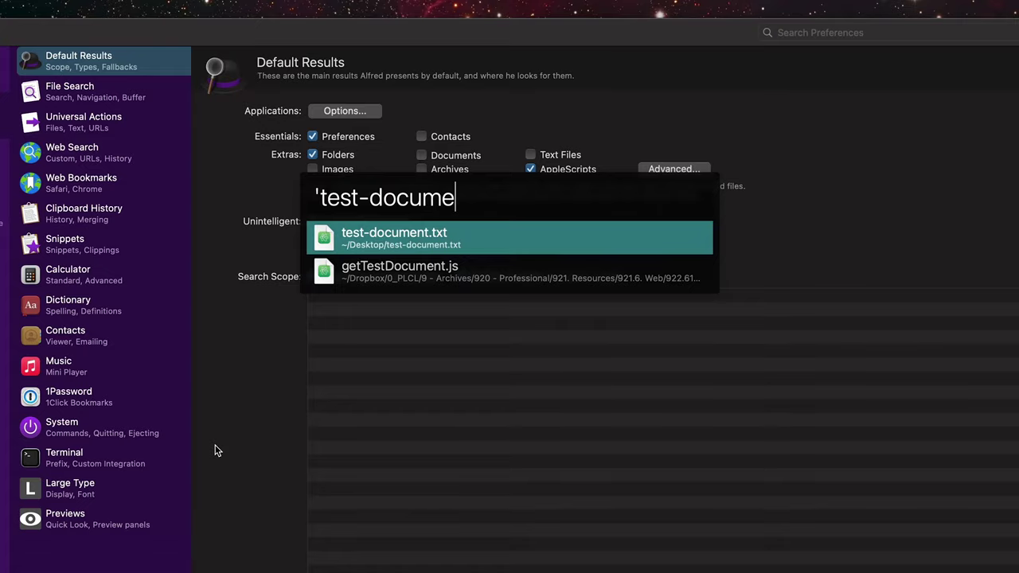
pyautogui.press('super+Return')
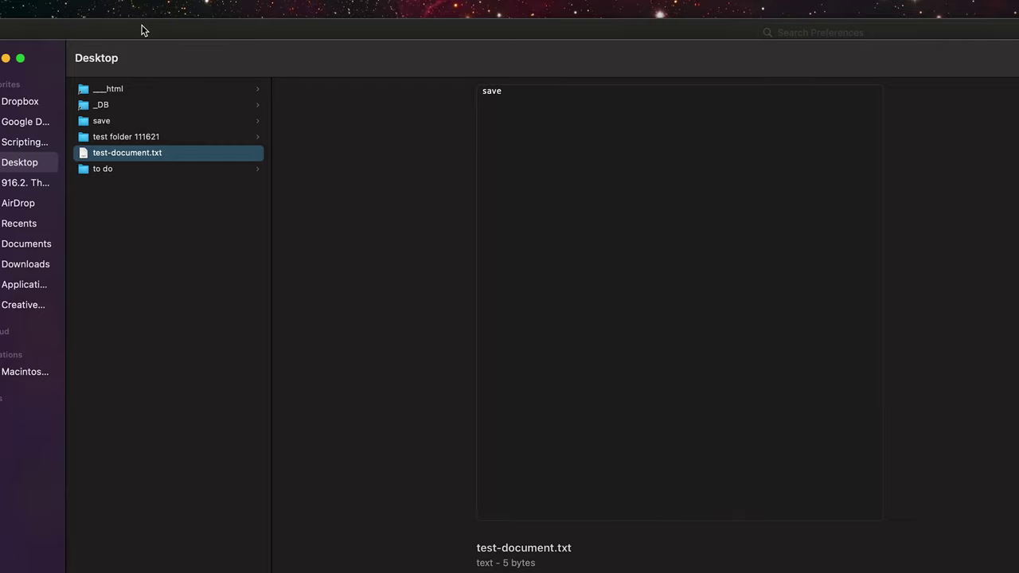
pyautogui.press('super+space')
pyautogui.write("'")
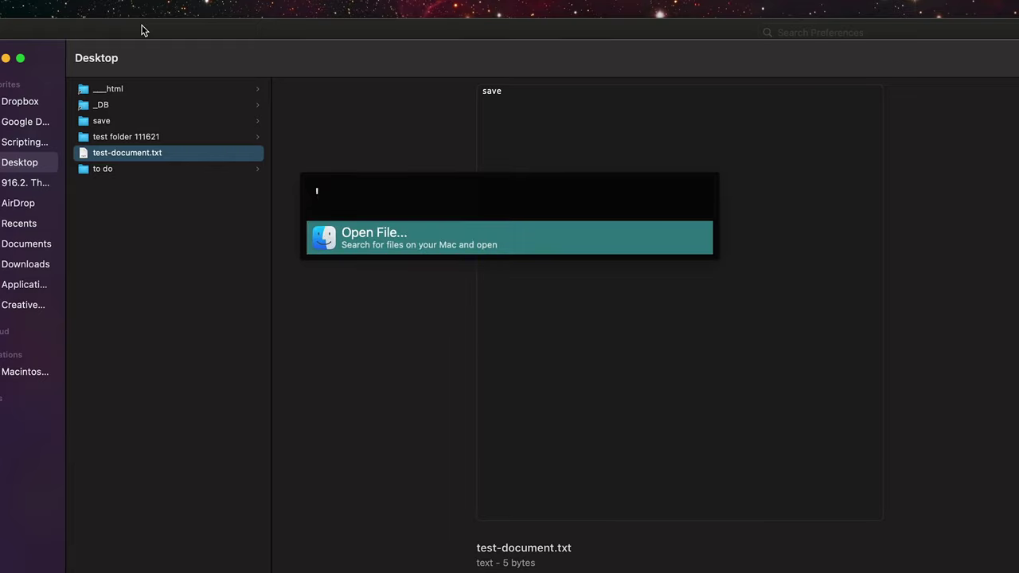
pyautogui.write('dupl;ic')
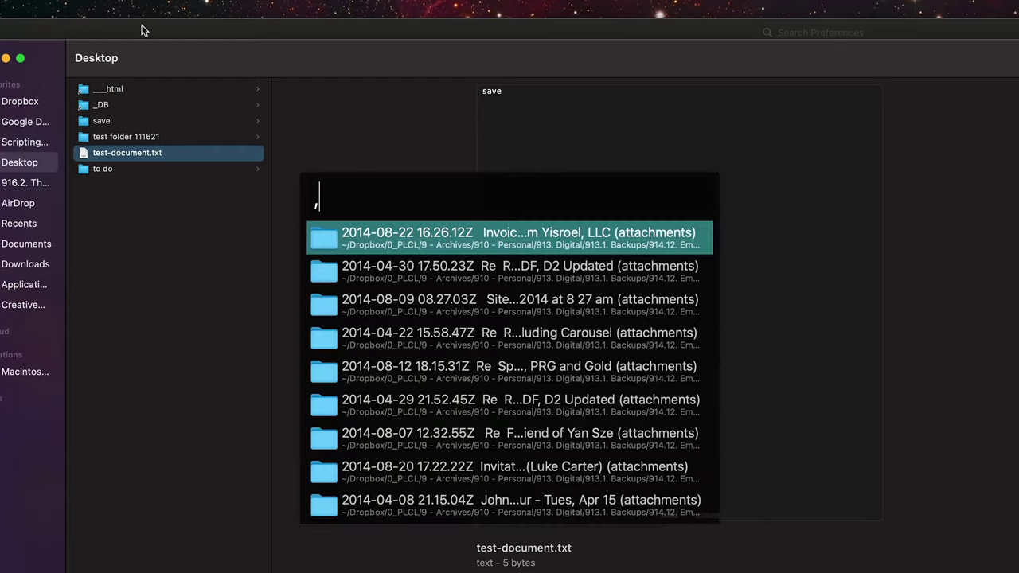
pyautogui.press('BackSpace')
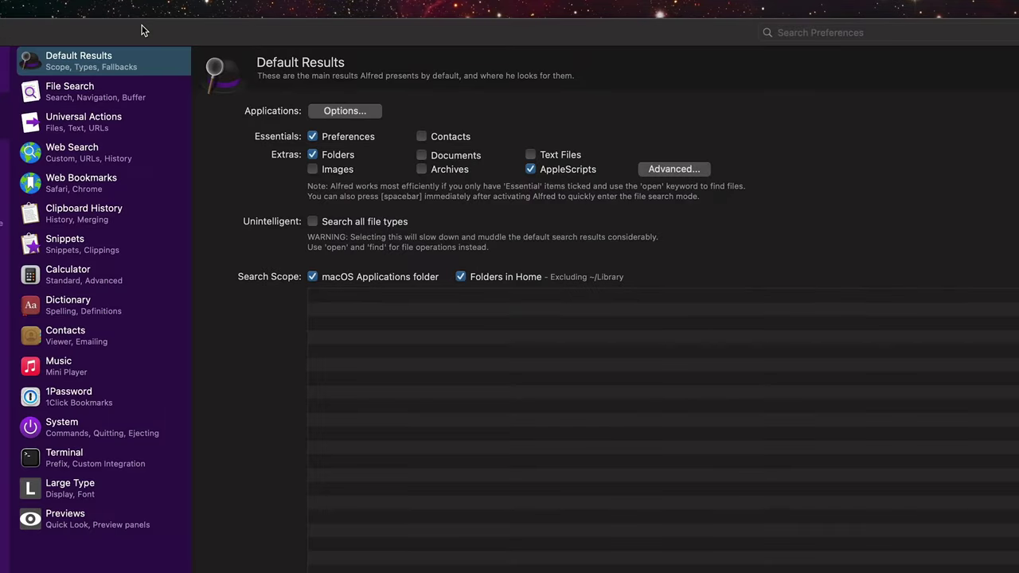
# Add the .jsx file type from Duplicate-to-All.jsx to default results, then search 'duplicate to a'.
pyautogui.click(693, 168)
pyautogui.hotkey('alt', 'space')
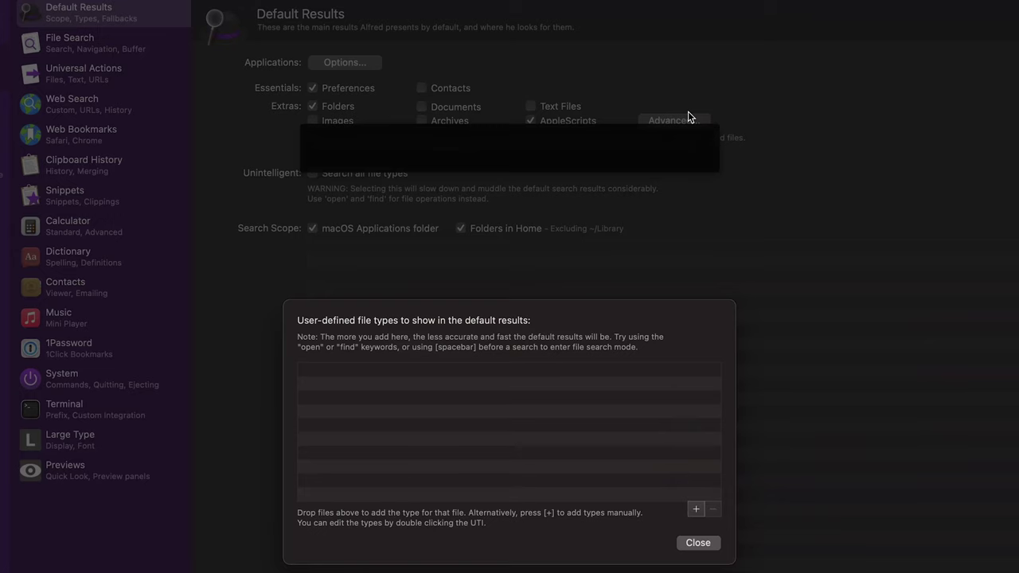
pyautogui.hotkey('alt', 'space')
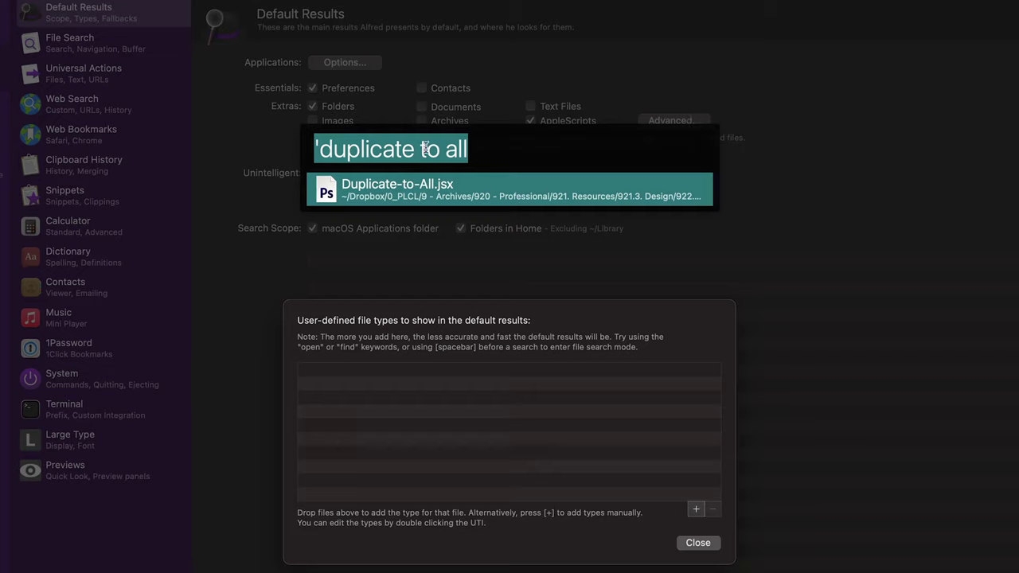
pyautogui.moveTo(382, 347); pyautogui.dragTo(391, 420)
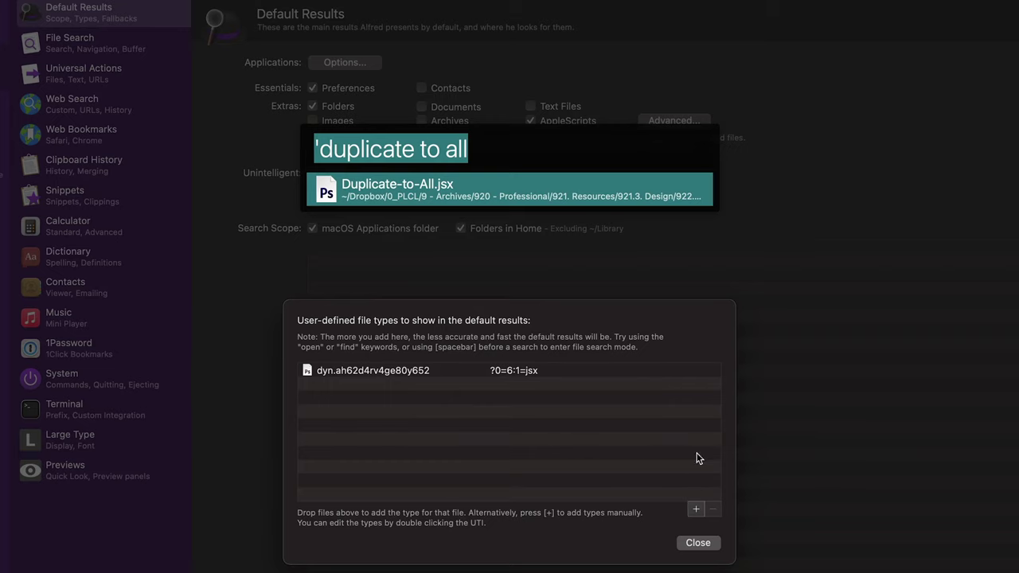
pyautogui.click(698, 553)
pyautogui.click(695, 548)
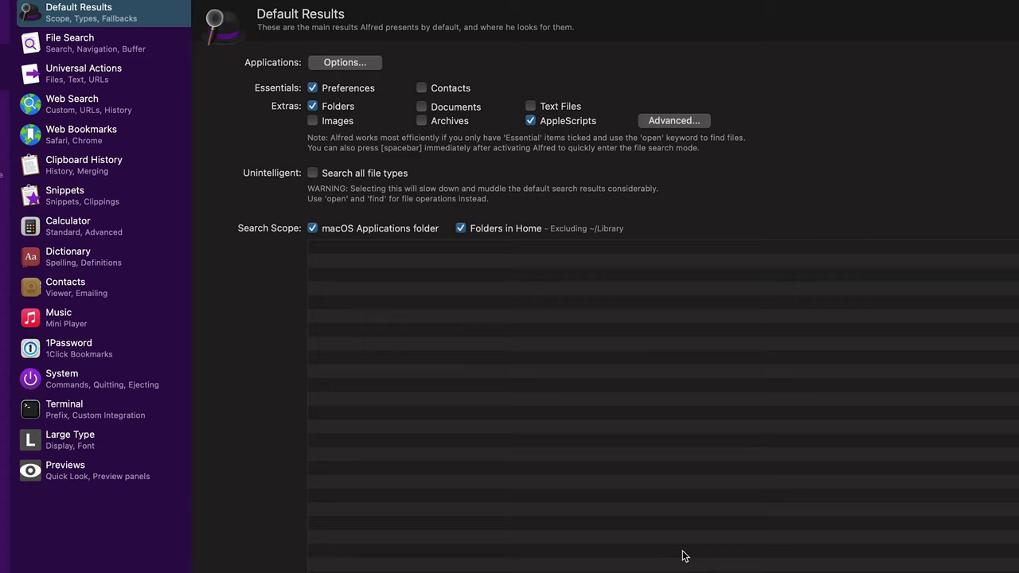
pyautogui.hotkey('alt', 'space')
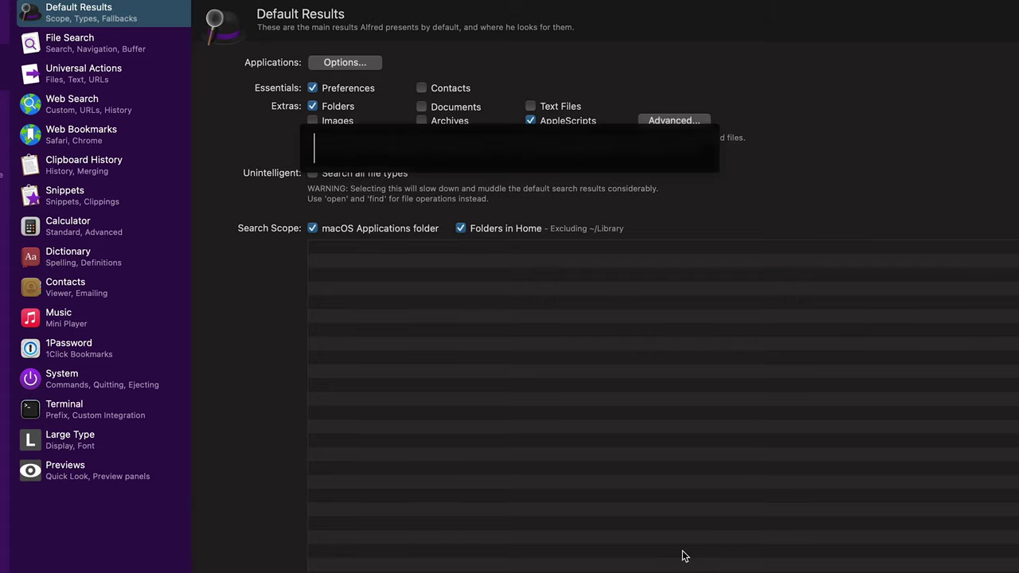
pyautogui.write('duplicate to a')
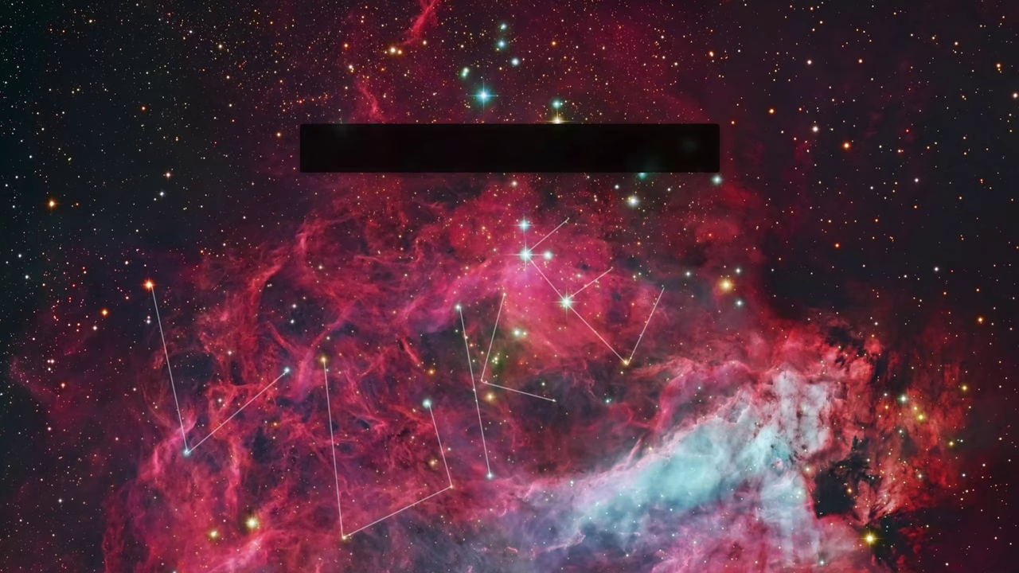
# Run a Google web search for 'where is ikea' from the Alfred bar.
pyautogui.write('where is ikea')
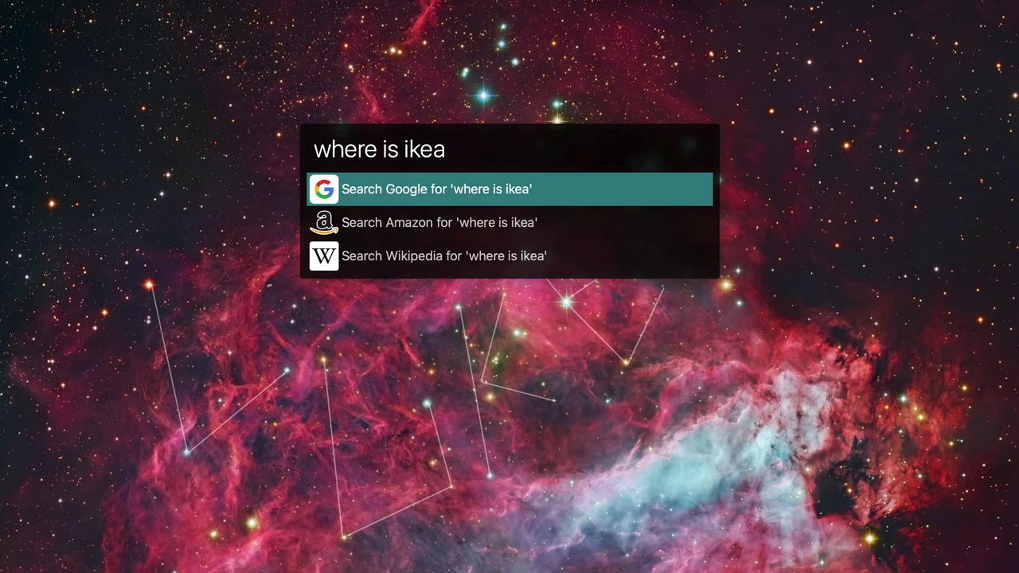
pyautogui.press('Return')
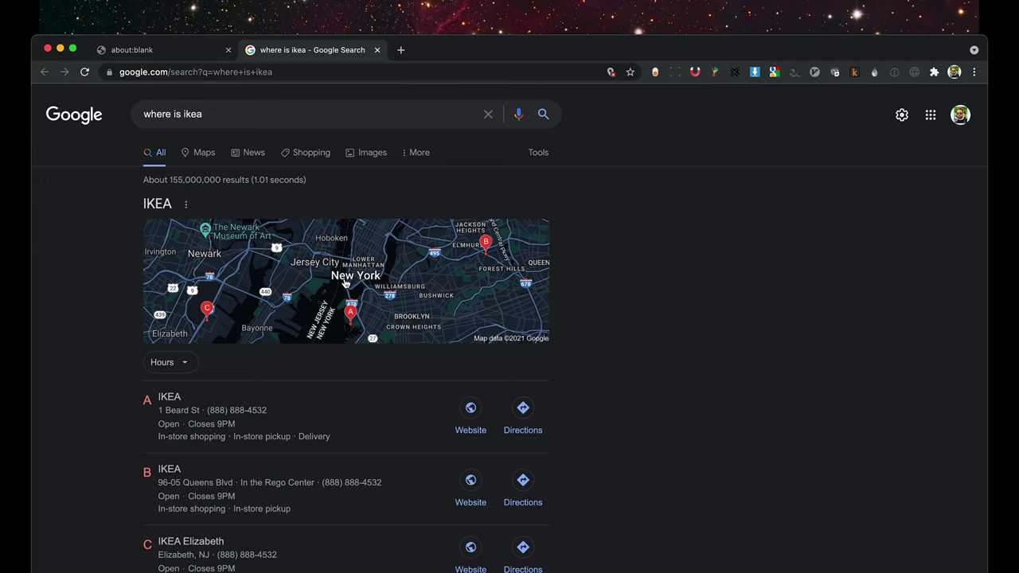
# Open the IKEA locations map, then show Alfred's Features > Web Search preferences.
pyautogui.click(346, 283)
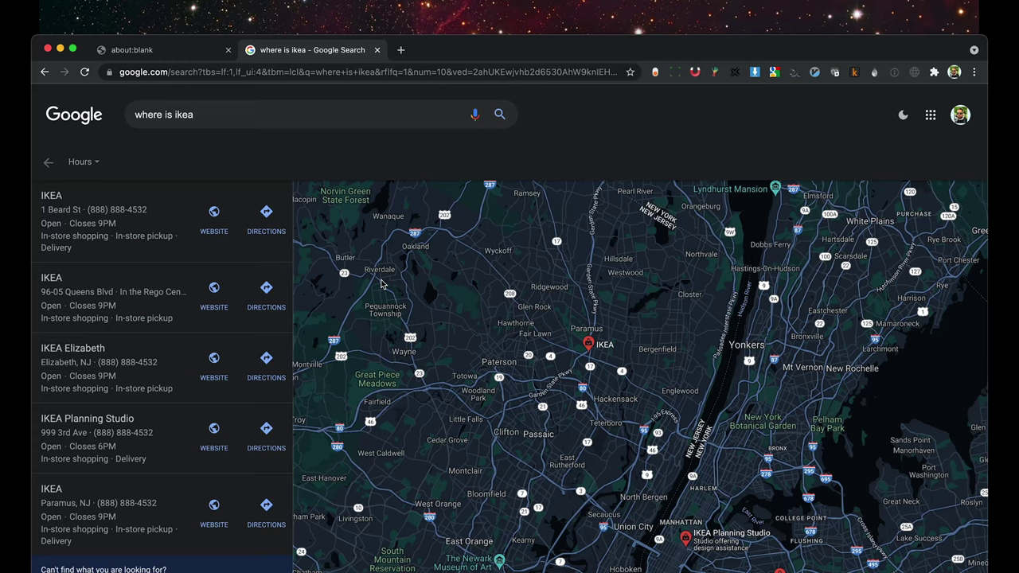
pyautogui.hotkey('alt', 'space')
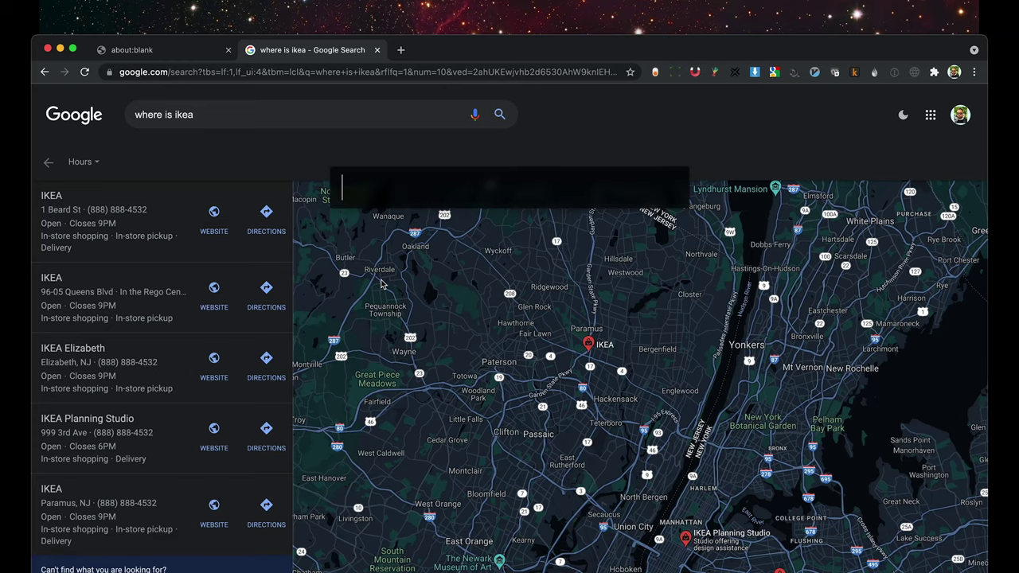
pyautogui.press('super+comma')
pyautogui.click(179, 158)
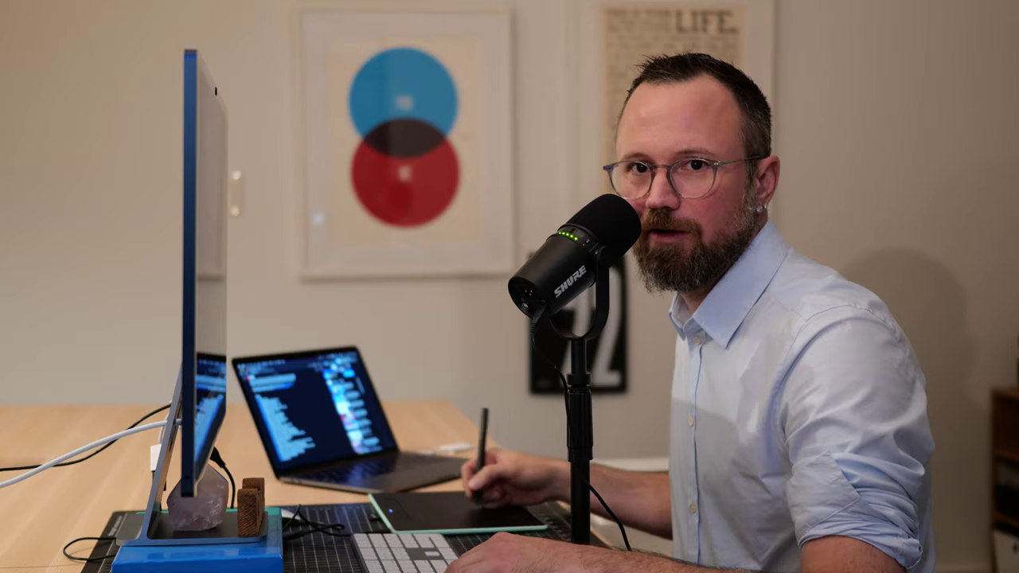
# Select the Google Maps entry and run 'maps ikea' from Alfred.
pyautogui.click(182, 147)
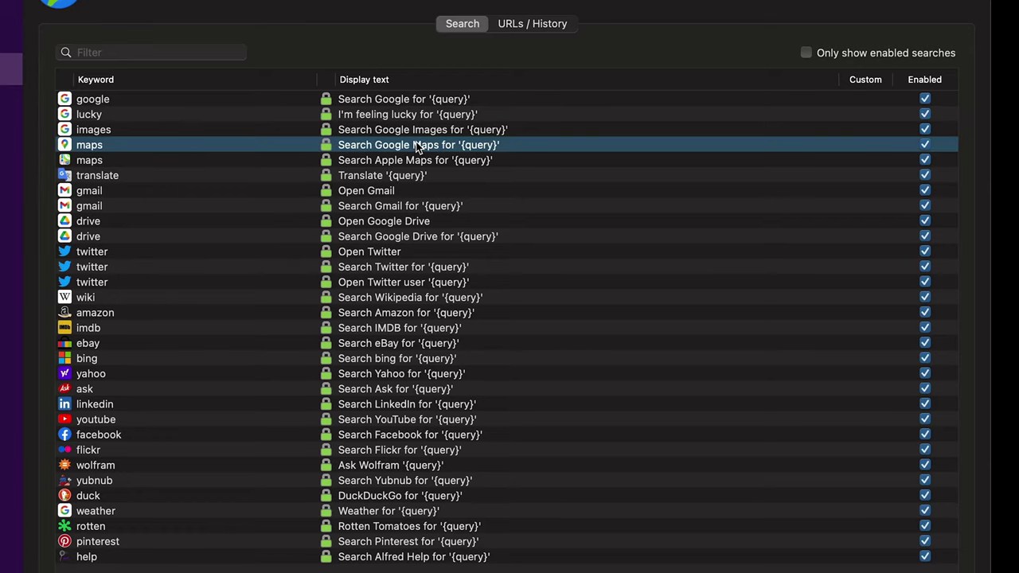
pyautogui.hotkey('alt', 'space')
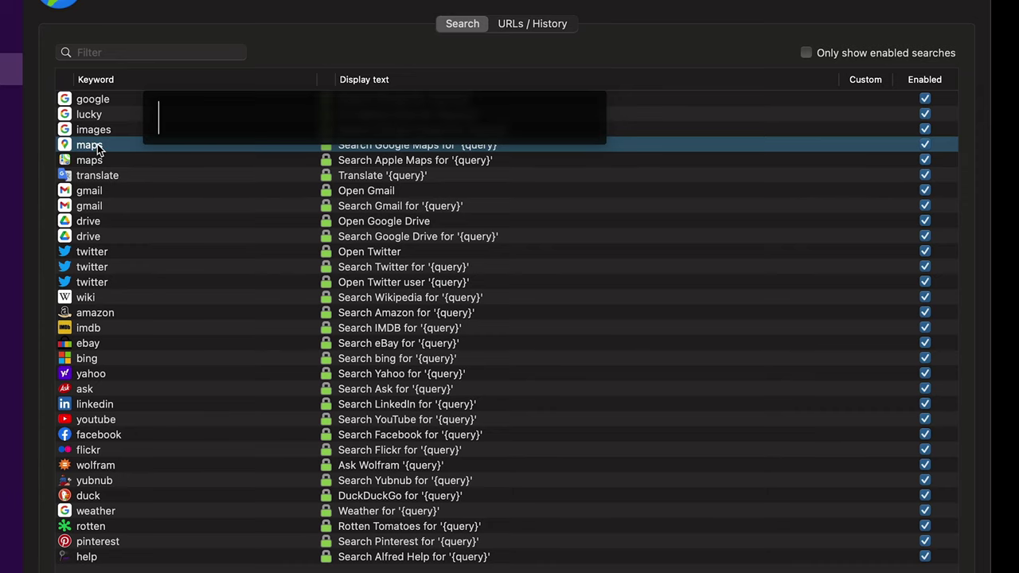
pyautogui.write('maps ')
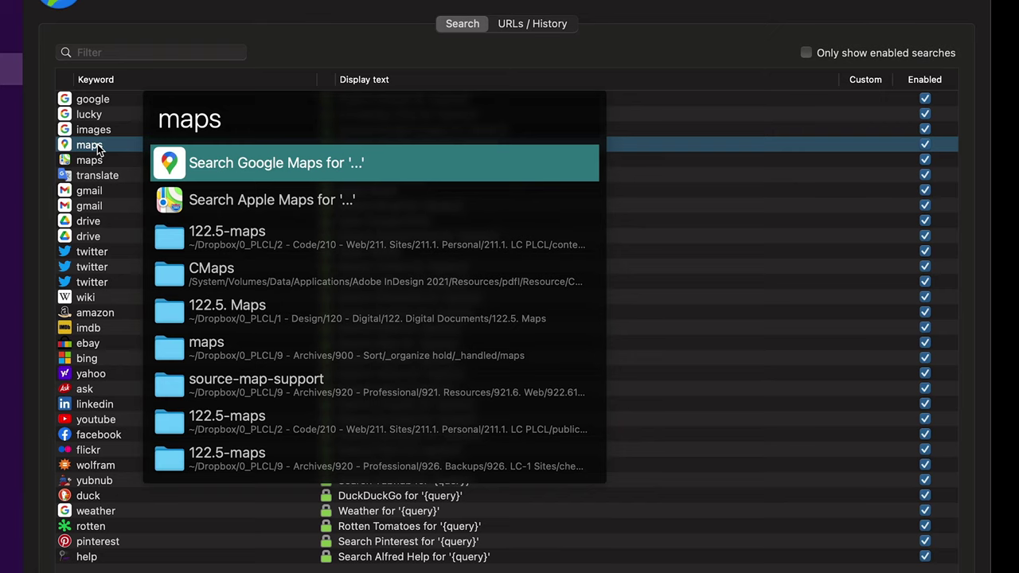
pyautogui.write('ikea')
pyautogui.press('Return')
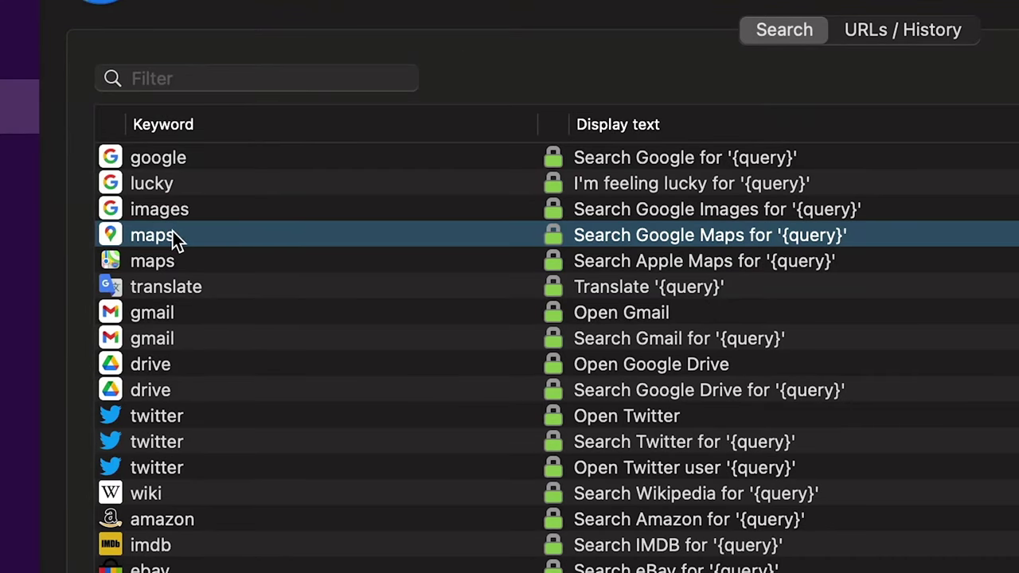
# Change the Google Maps keyword to 'm' and test it with 'm ikea'.
pyautogui.doubleClick(175, 236)
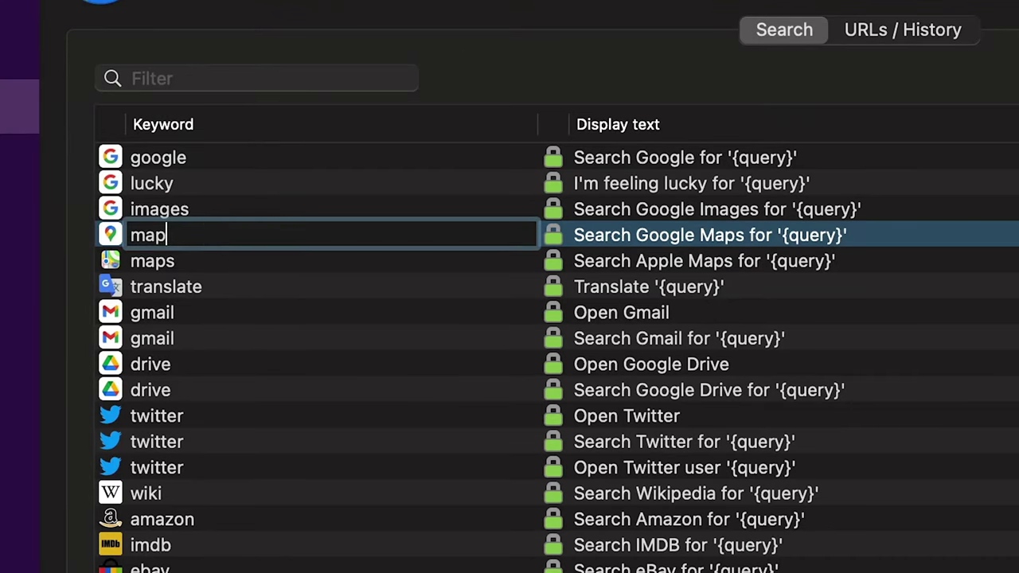
pyautogui.press('Return')
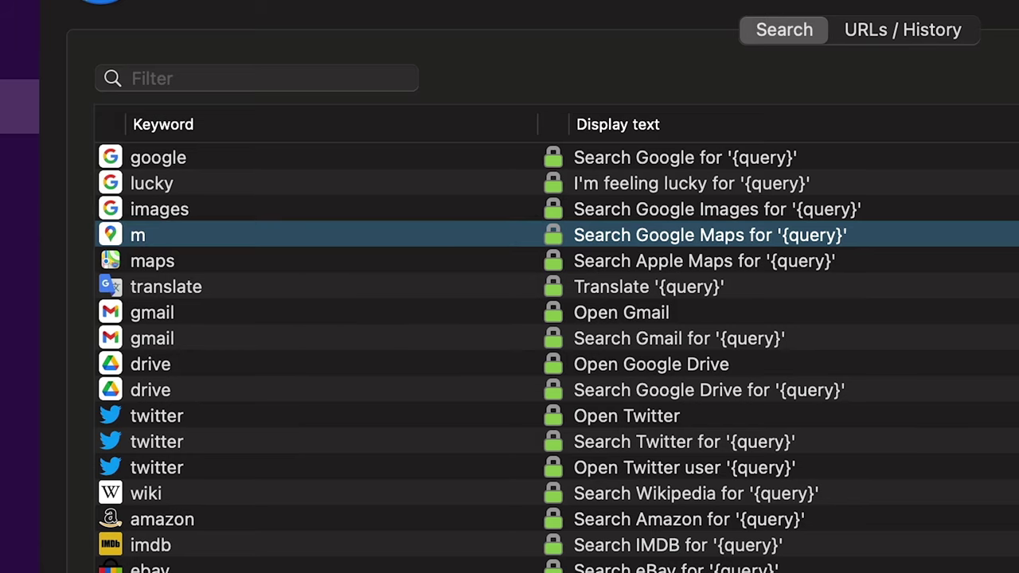
pyautogui.write('m')
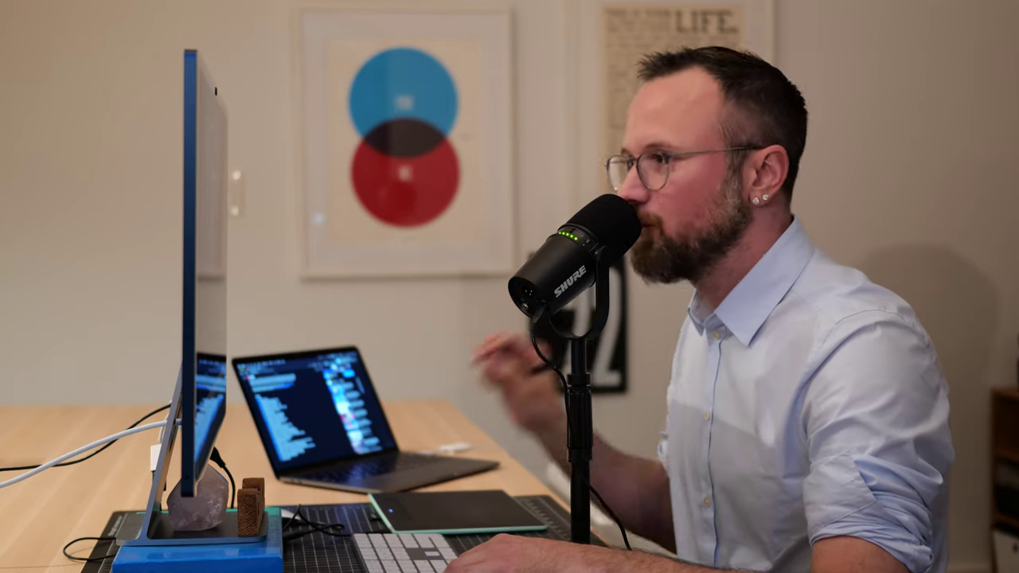
pyautogui.write('ikea')
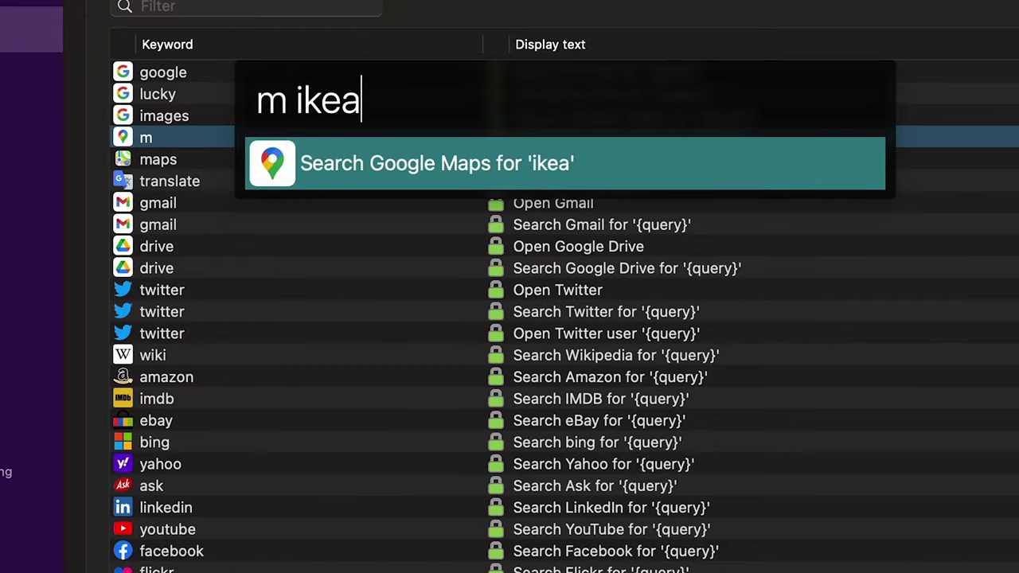
pyautogui.press('Return')
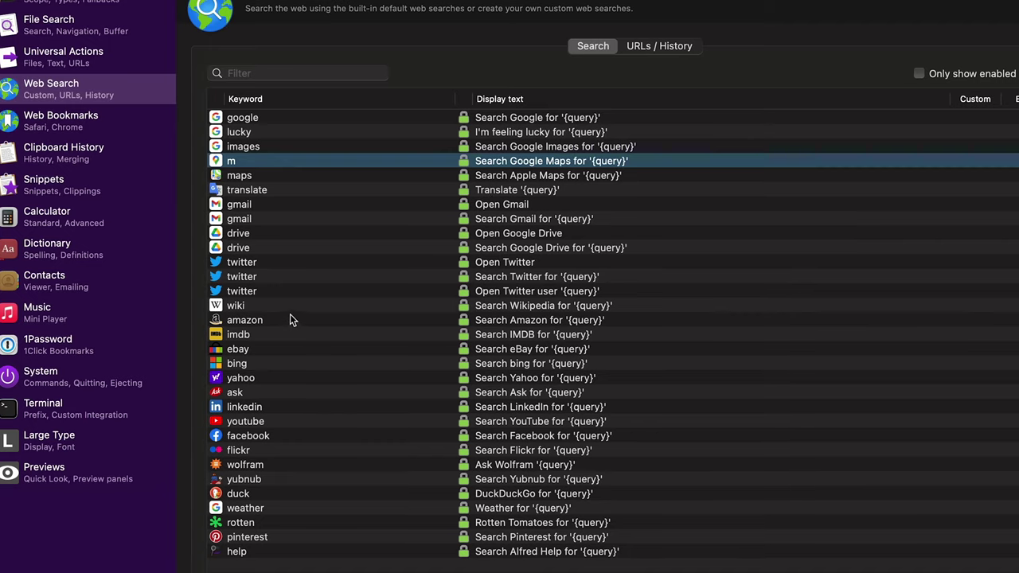
# Run an Amazon web search for 'ikea' from Alfred.
pyautogui.click(291, 320)
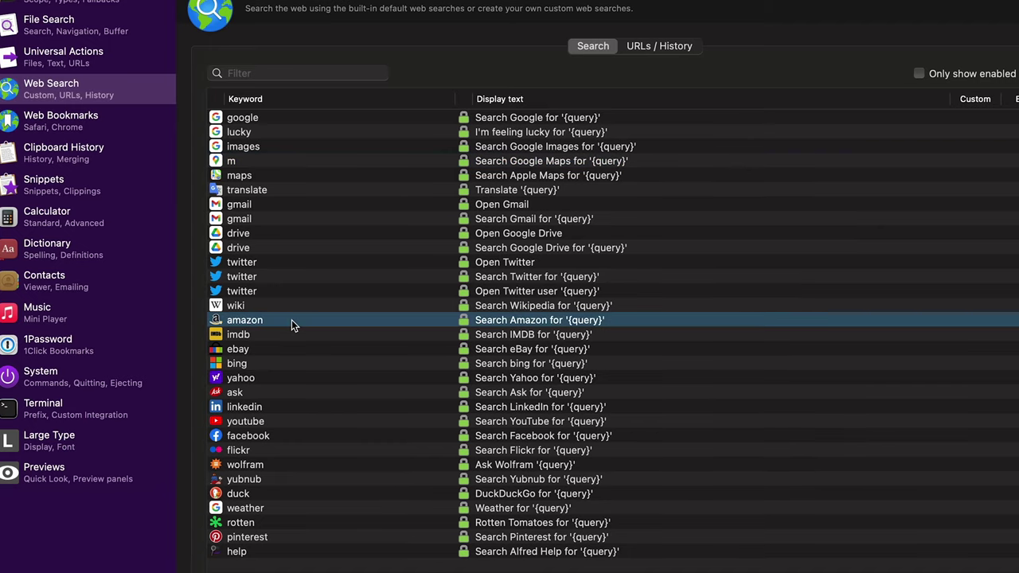
pyautogui.hotkey('alt', 'space')
pyautogui.write('ama')
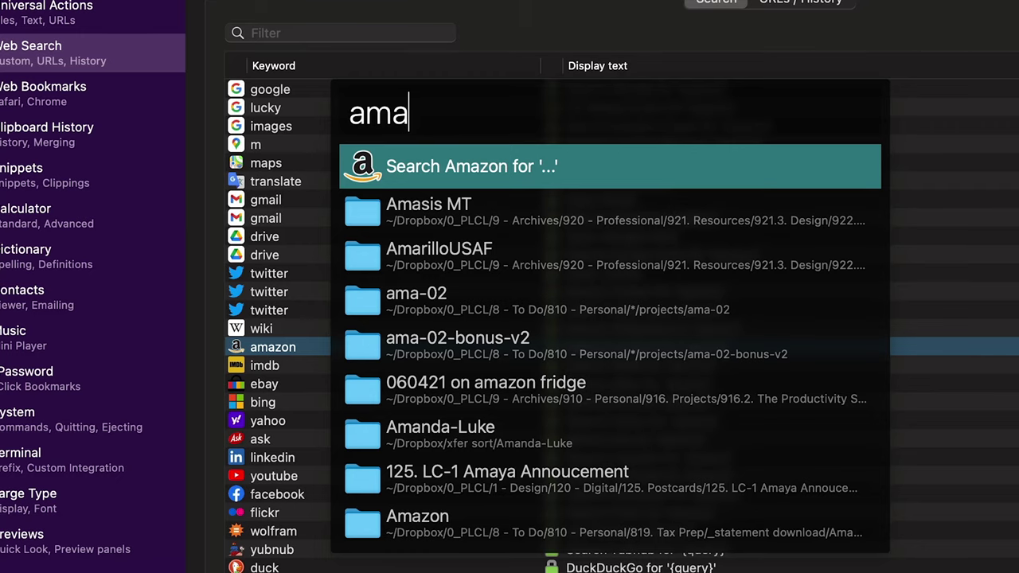
pyautogui.write('zon')
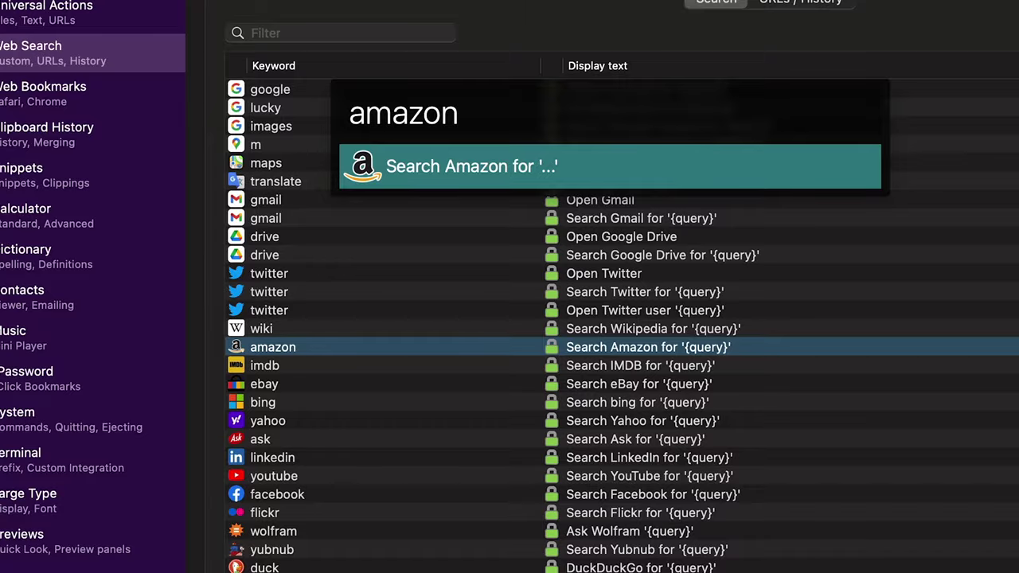
pyautogui.write('ikea')
pyautogui.press('Return')
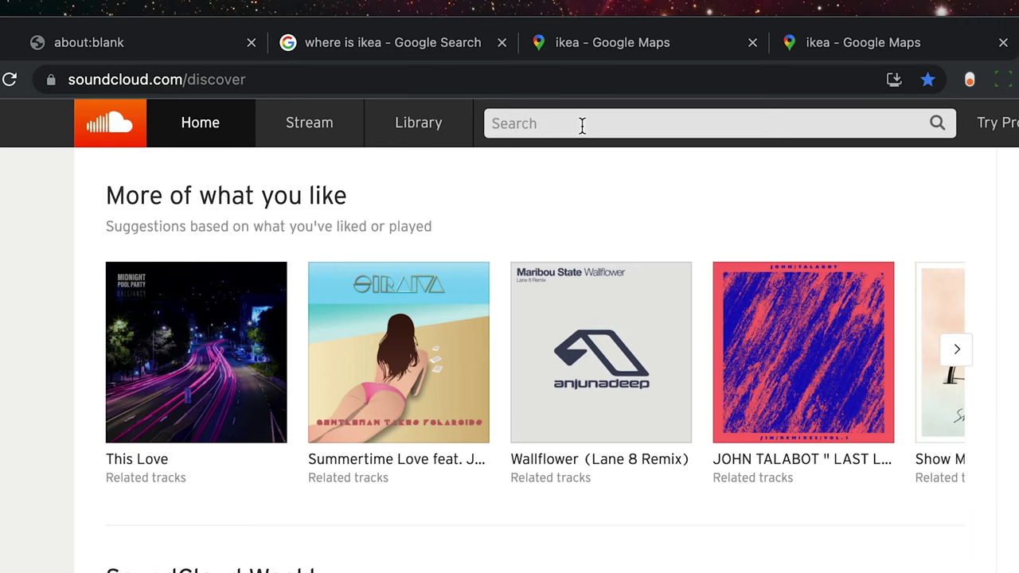
# Search SoundCloud for 'daft punk' and select the results URL to copy.
pyautogui.click(583, 119)
pyautogui.write('daft pun')
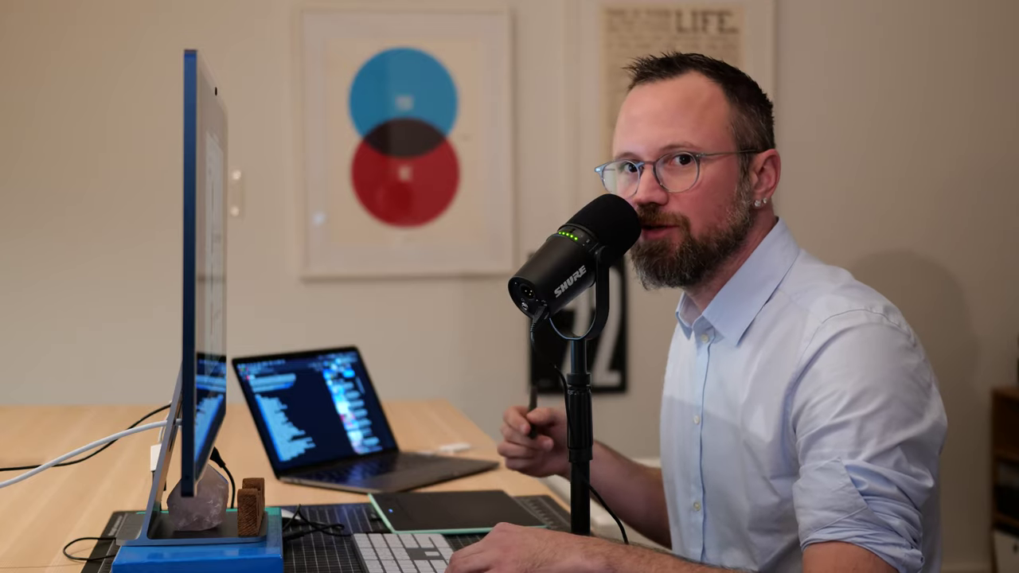
pyautogui.click(194, 76)
pyautogui.press('super+c')
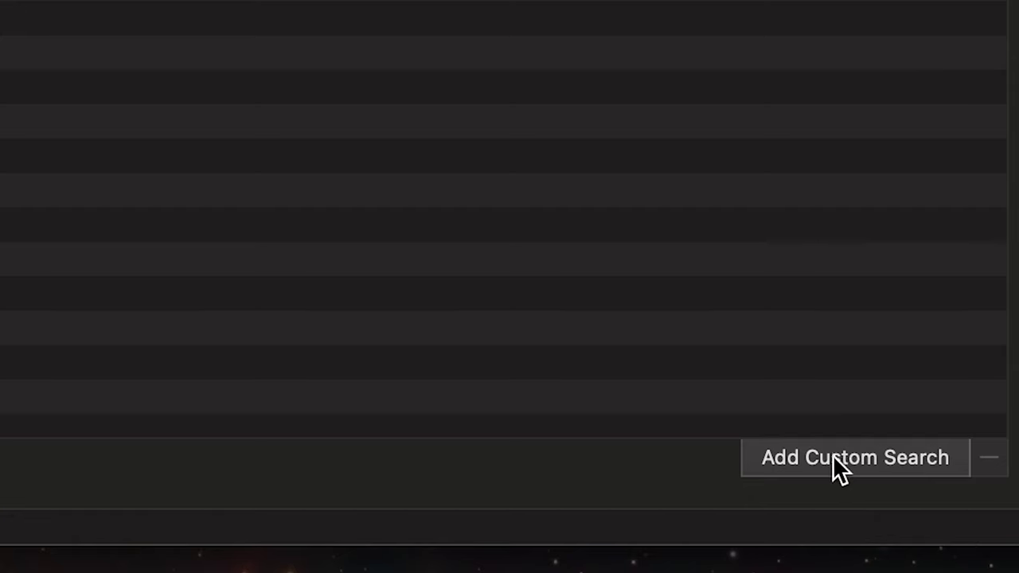
pyautogui.click(835, 456)
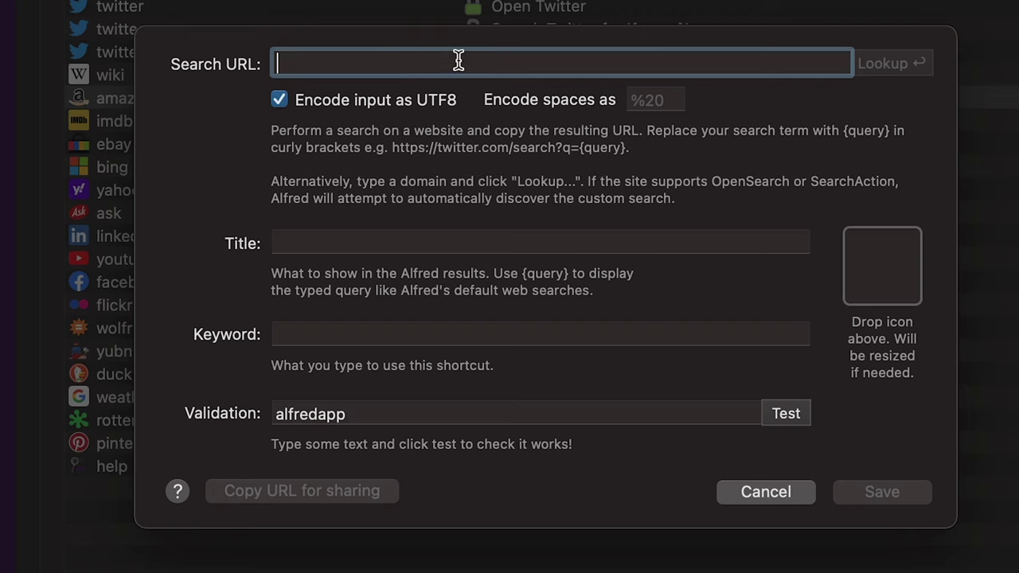
pyautogui.press('super+v')
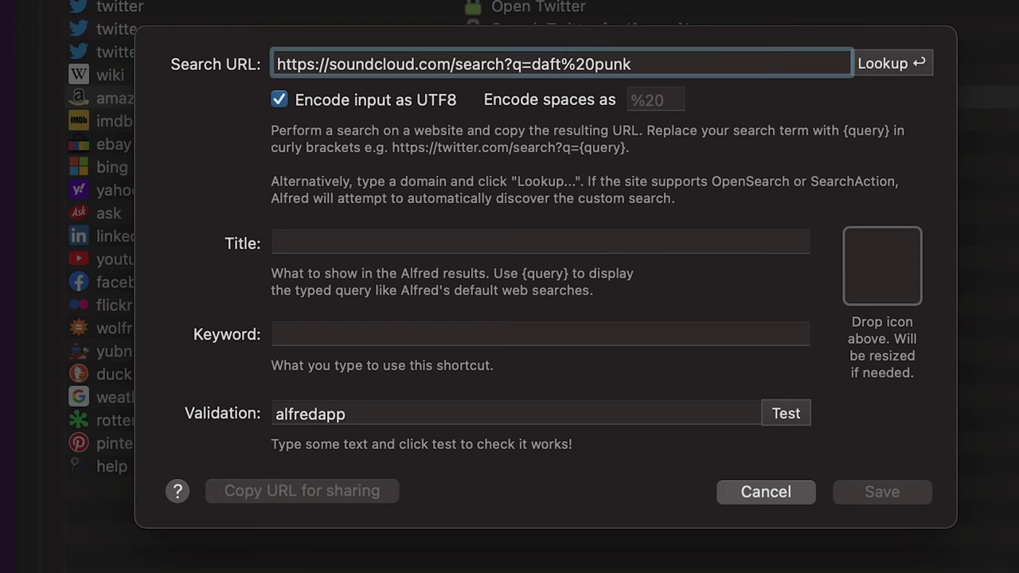
pyautogui.click(661, 101)
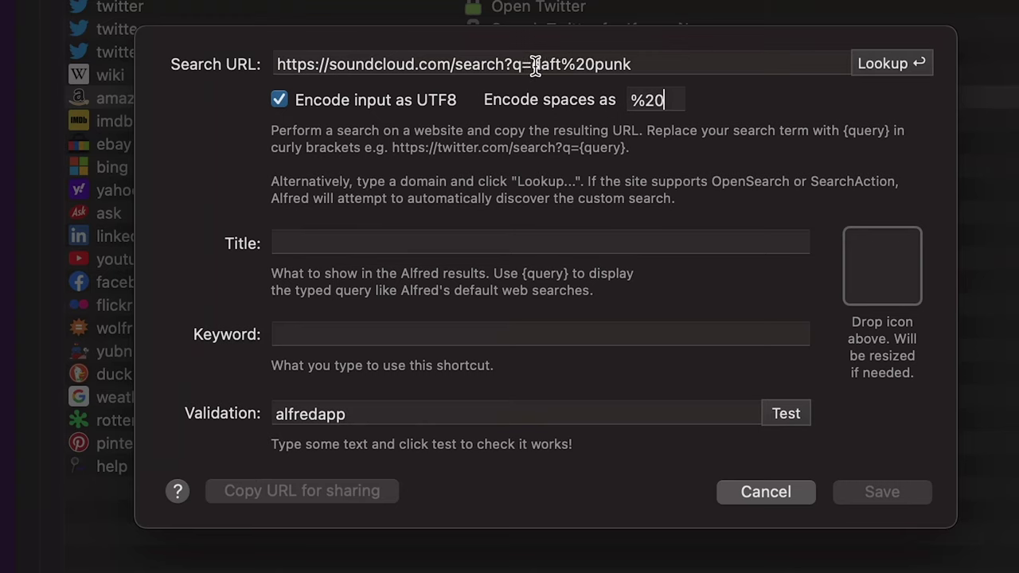
pyautogui.moveTo(532, 64); pyautogui.dragTo(701, 69)
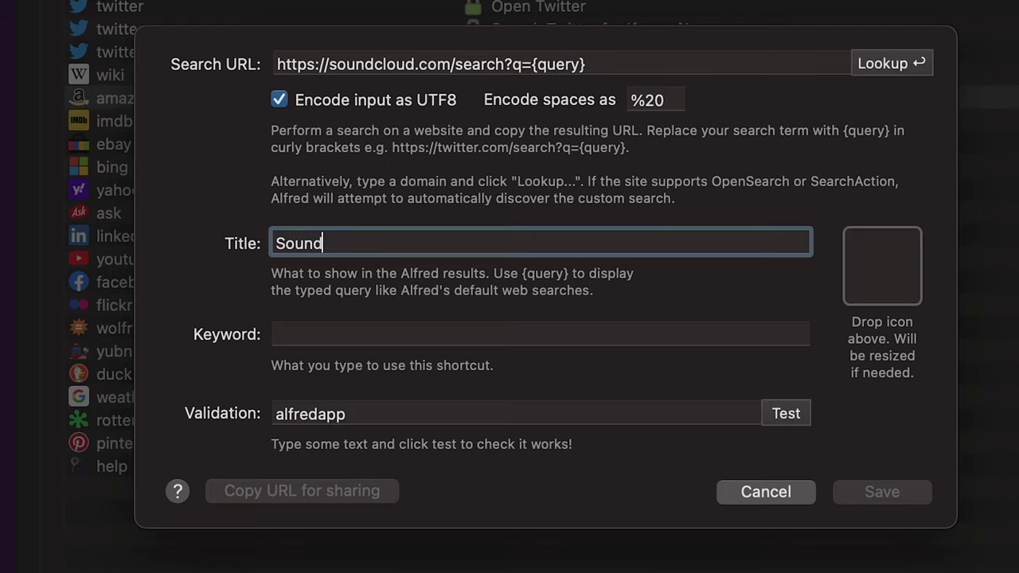
# Title it 'Soundcloud Search' with keyword sc, and search Google Images for a SoundCloud icon.
pyautogui.write('oud Search')
pyautogui.press('Tab')
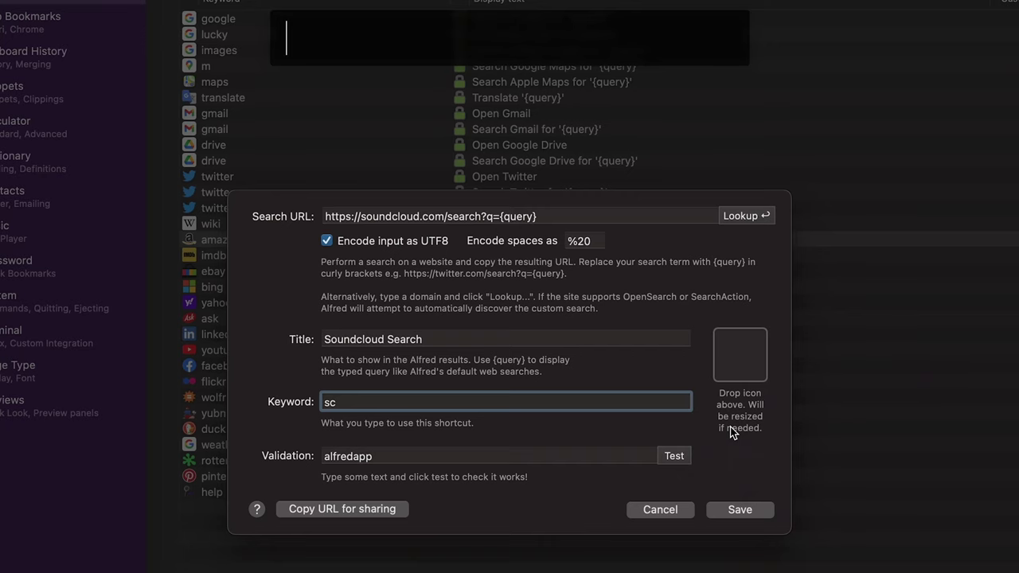
pyautogui.write('images soundcloud')
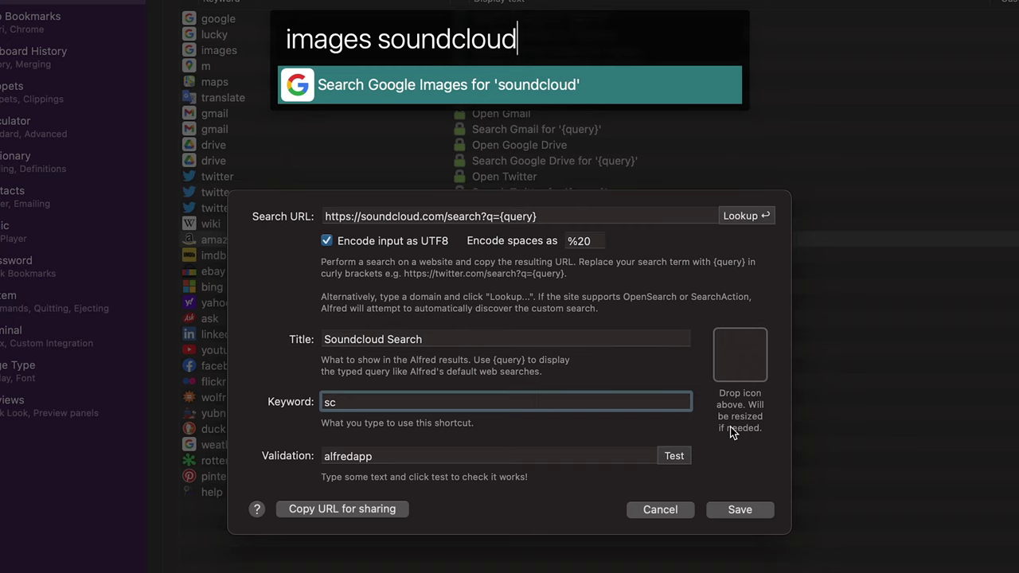
pyautogui.press('Return')
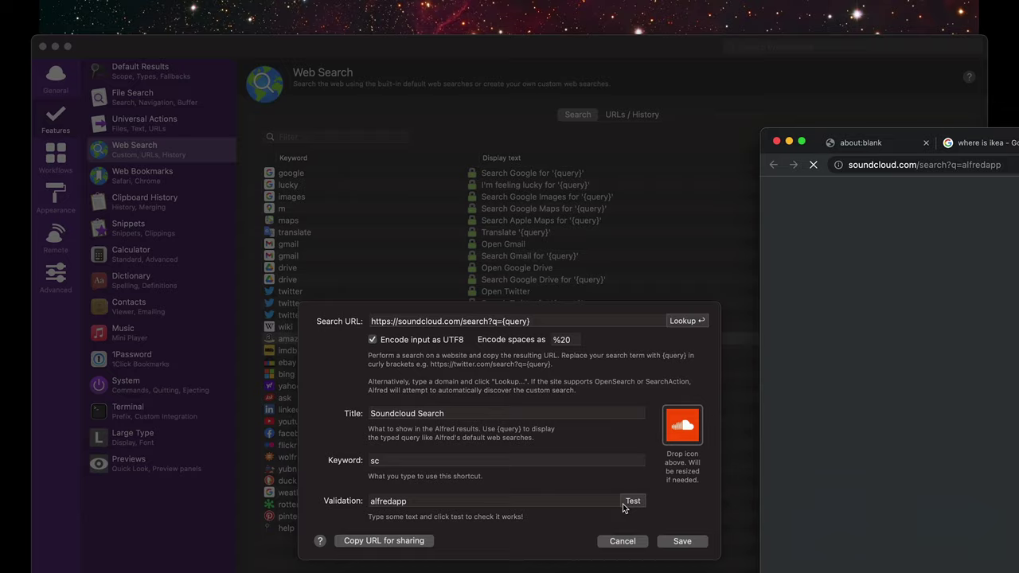
# Test and save the Soundcloud Search custom search.
pyautogui.click(623, 504)
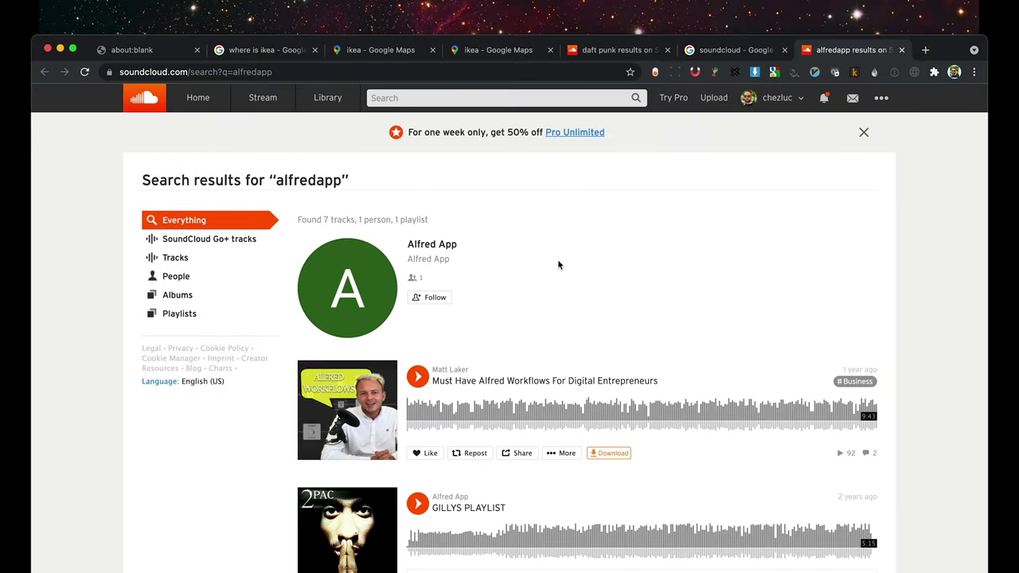
pyautogui.press('super+Tab')
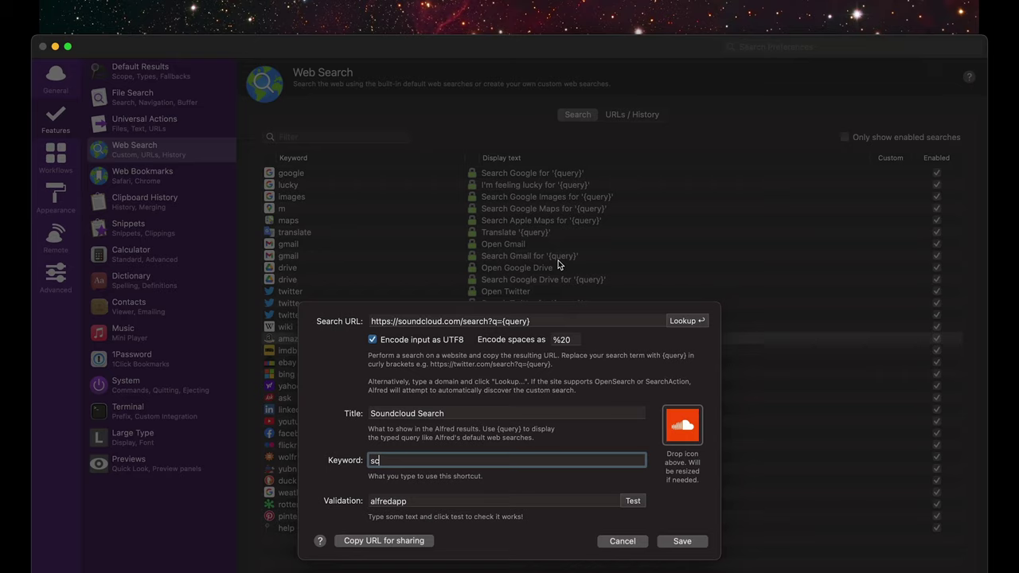
pyautogui.click(682, 541)
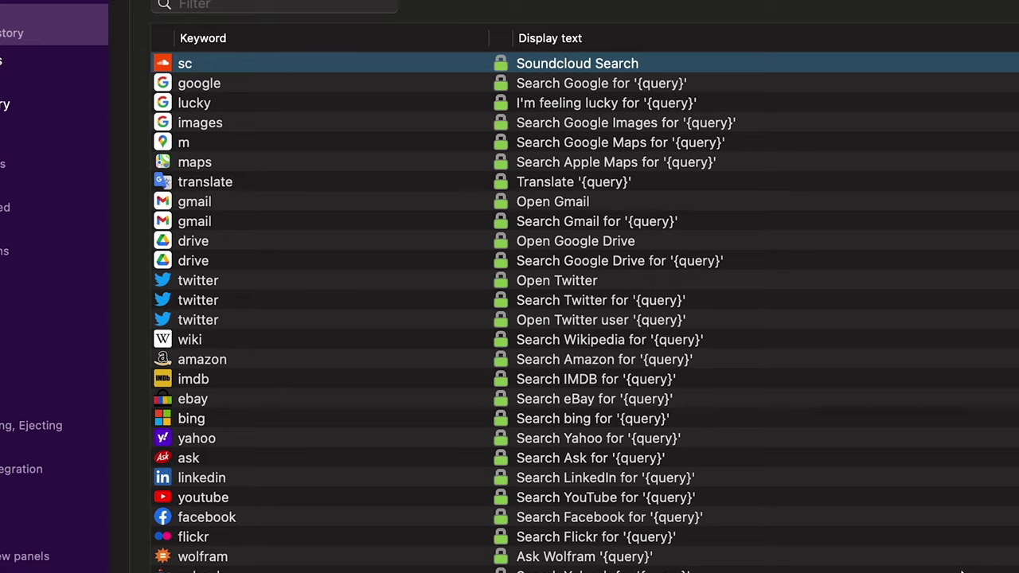
# Run 'sc daft punk' in Alfred to confirm it opens SoundCloud results.
pyautogui.hotkey('alt', 'space')
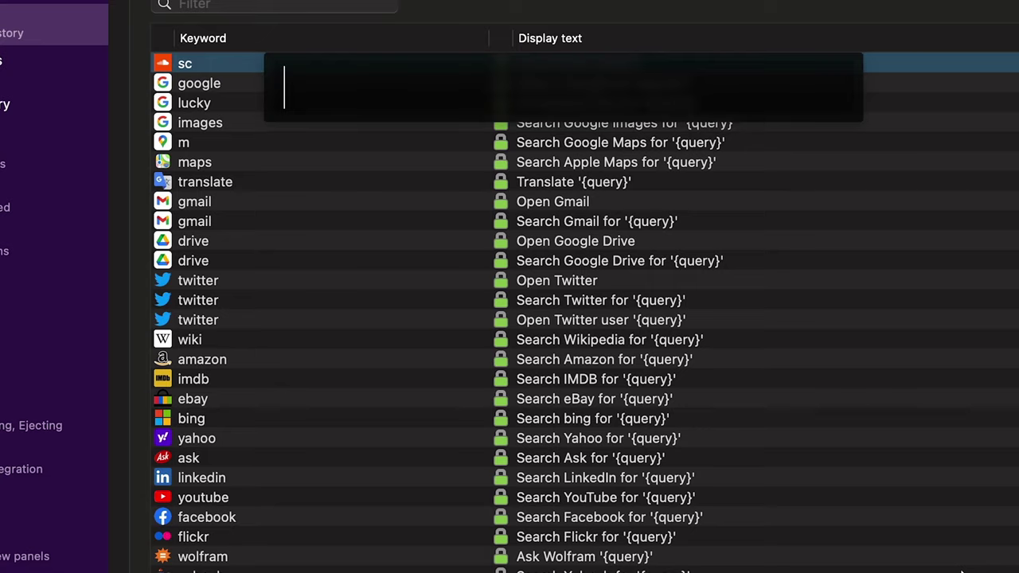
pyautogui.write('sc daft punk')
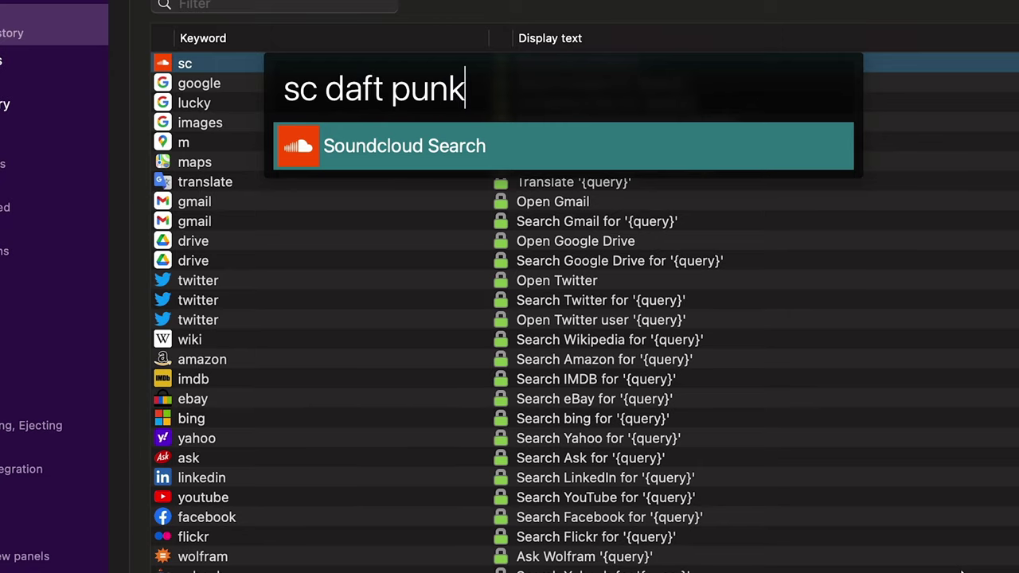
pyautogui.press('Return')
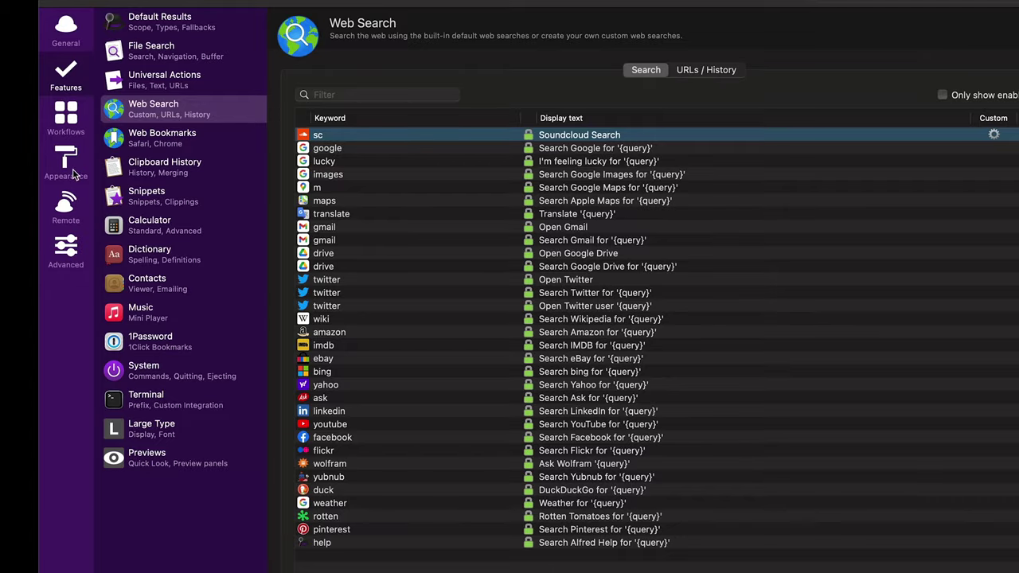
pyautogui.click(70, 167)
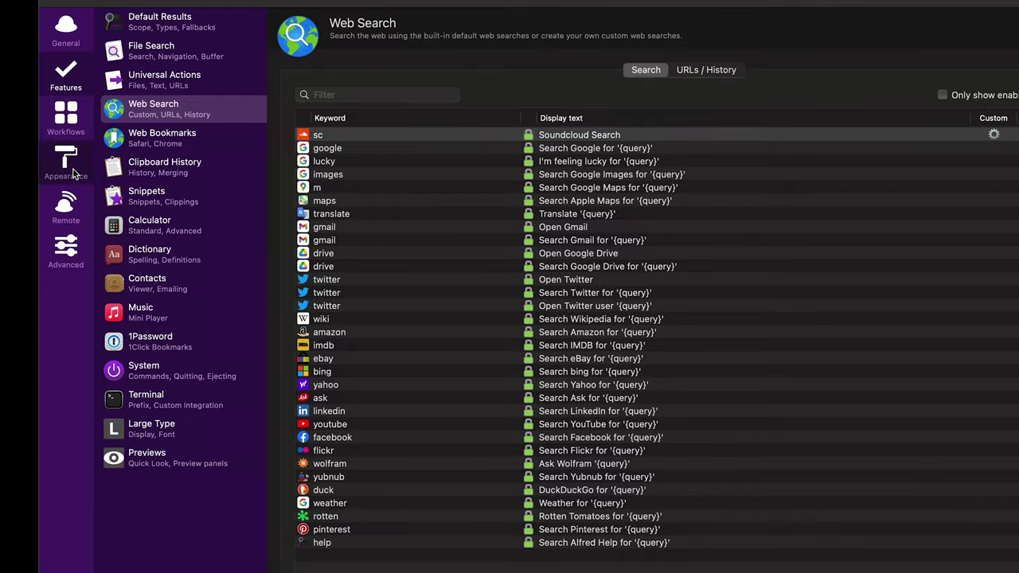
# Preview Alfred Modern, Modern Dark and Classic themes, keep Alfred Dark, and open Options.
pyautogui.click(206, 83)
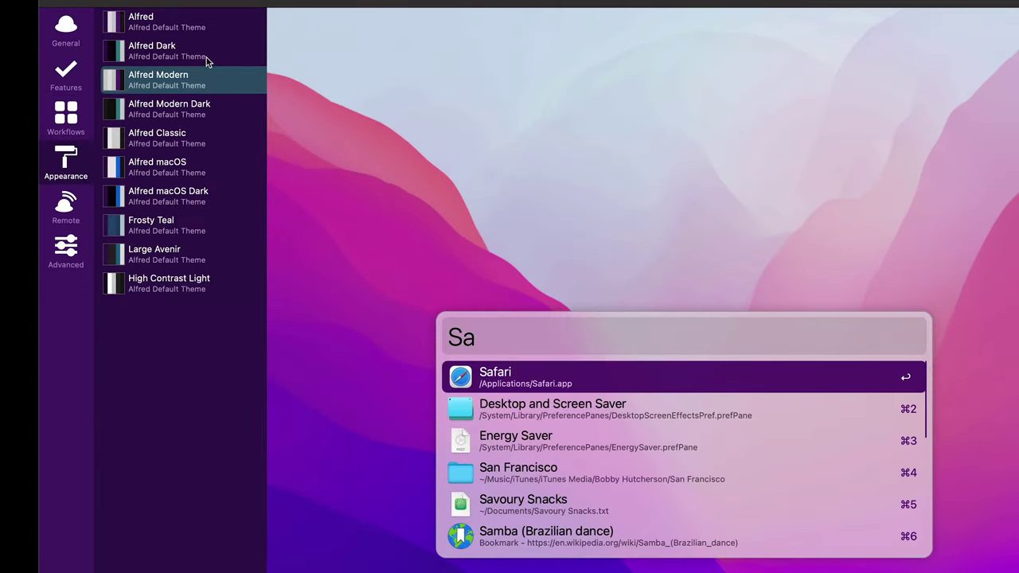
pyautogui.click(196, 107)
pyautogui.click(190, 143)
pyautogui.click(193, 50)
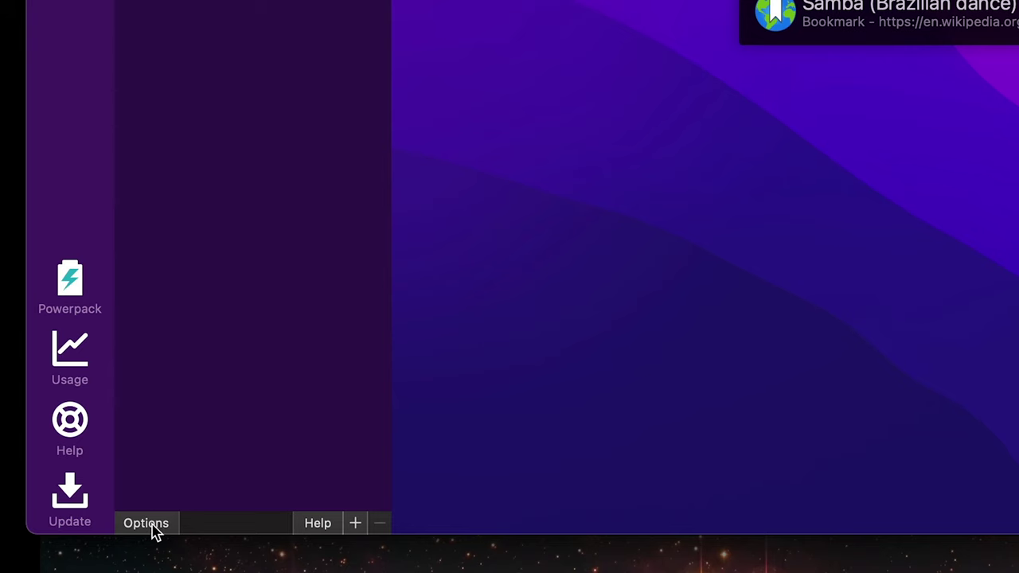
pyautogui.click(147, 524)
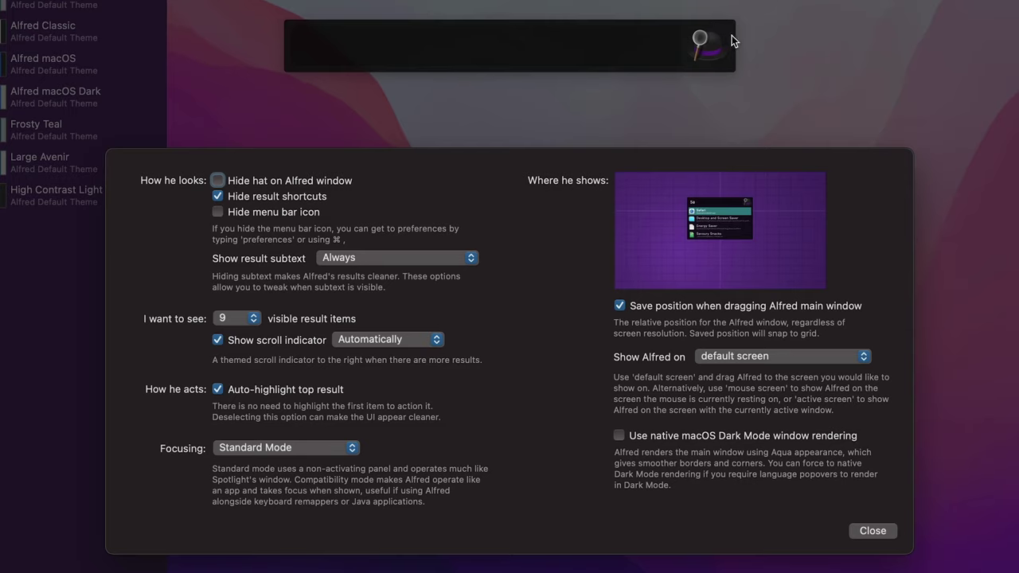
# Enable Hide hat on Alfred window and Hide result shortcuts, then preview with a 'fonts' search.
pyautogui.click(217, 181)
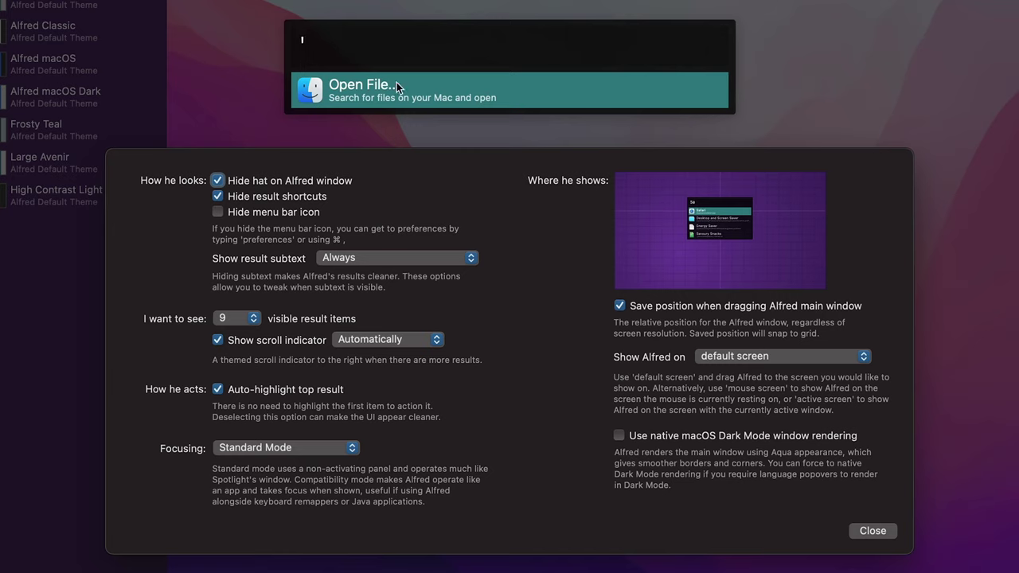
pyautogui.click(218, 196)
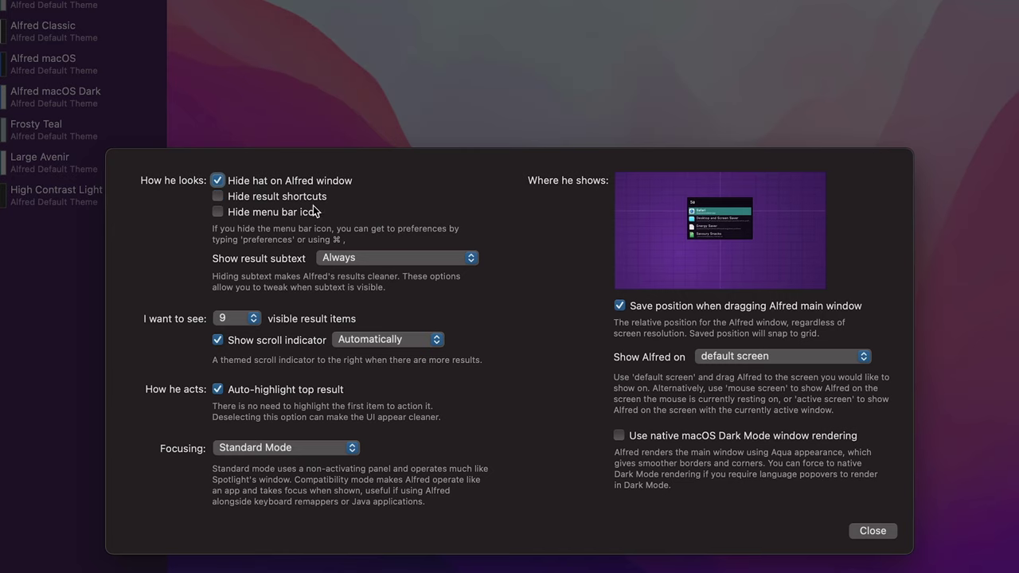
pyautogui.hotkey('alt', 'space')
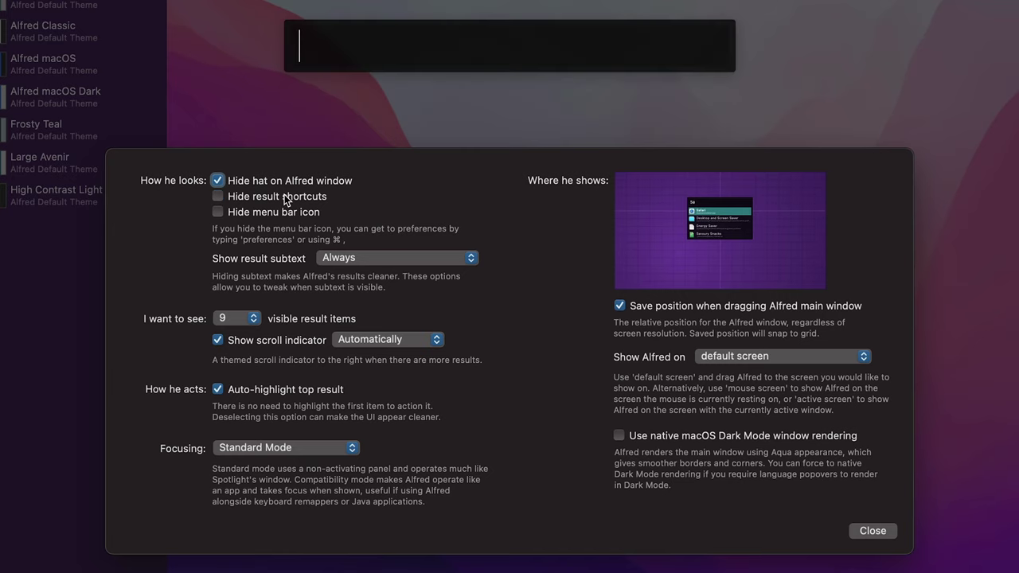
pyautogui.write('fonts')
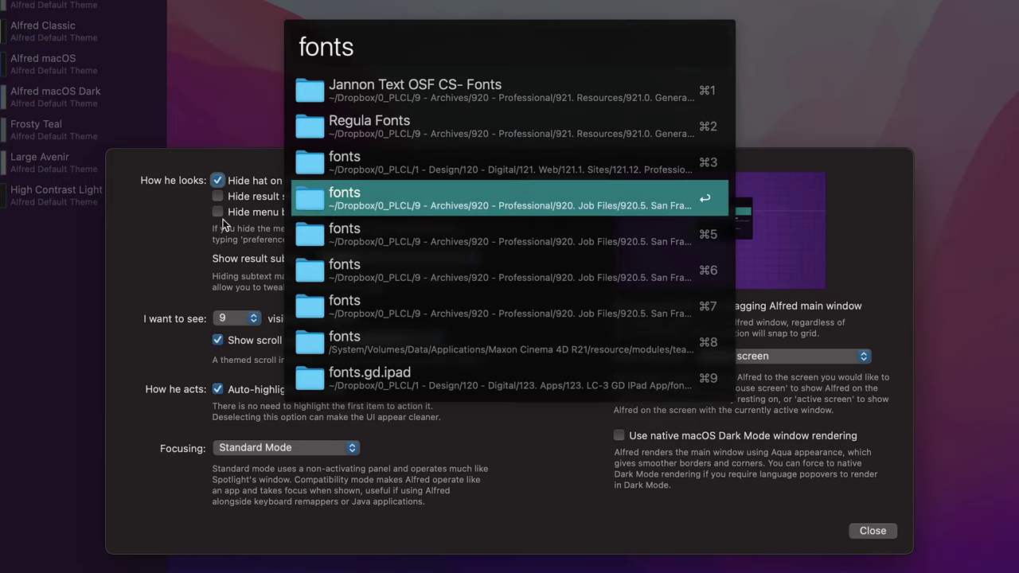
pyautogui.click(213, 199)
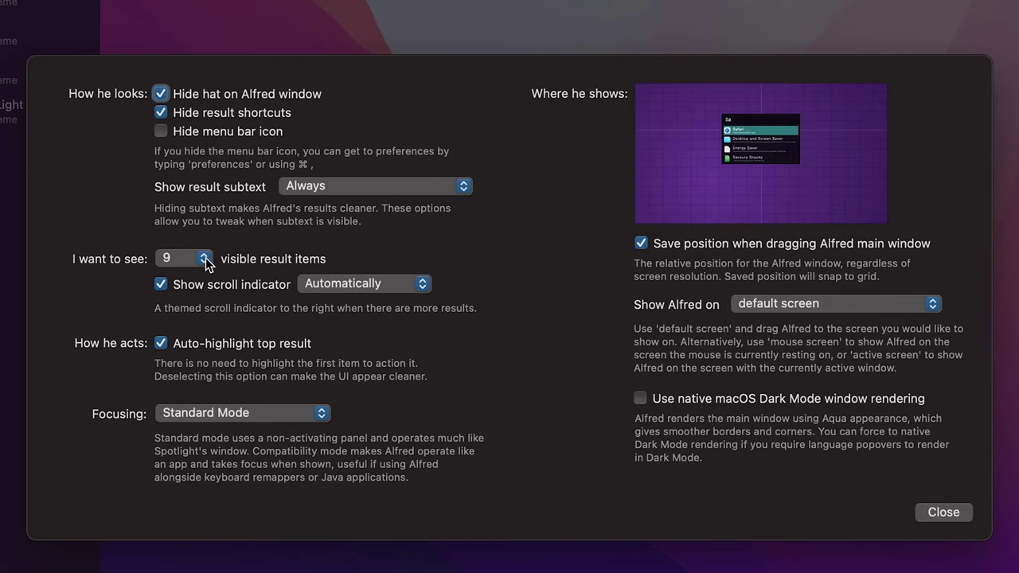
# Keep 9 visible results and leave the scroll indicator on Automatically.
pyautogui.click(206, 263)
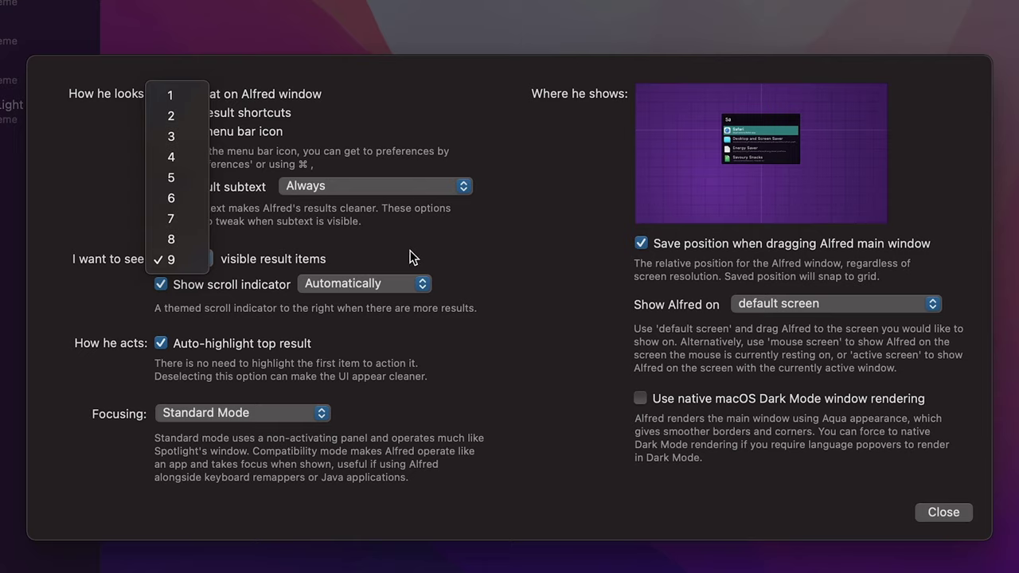
pyautogui.click(385, 280)
pyautogui.click(397, 279)
pyautogui.click(258, 286)
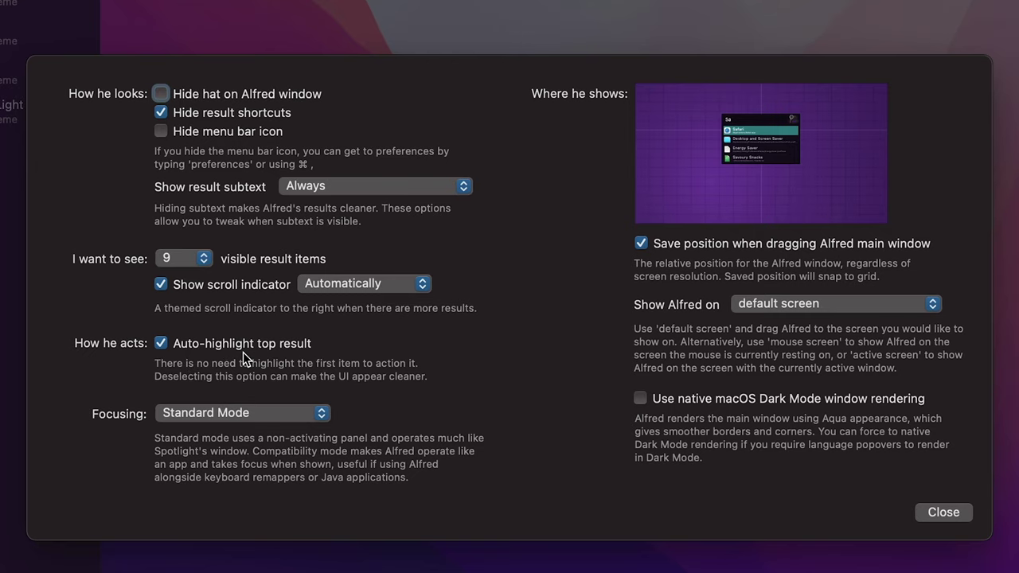
# Turn off Auto-highlight top result, test with 'fonts', and move the Alfred bar top right.
pyautogui.write('fonts')
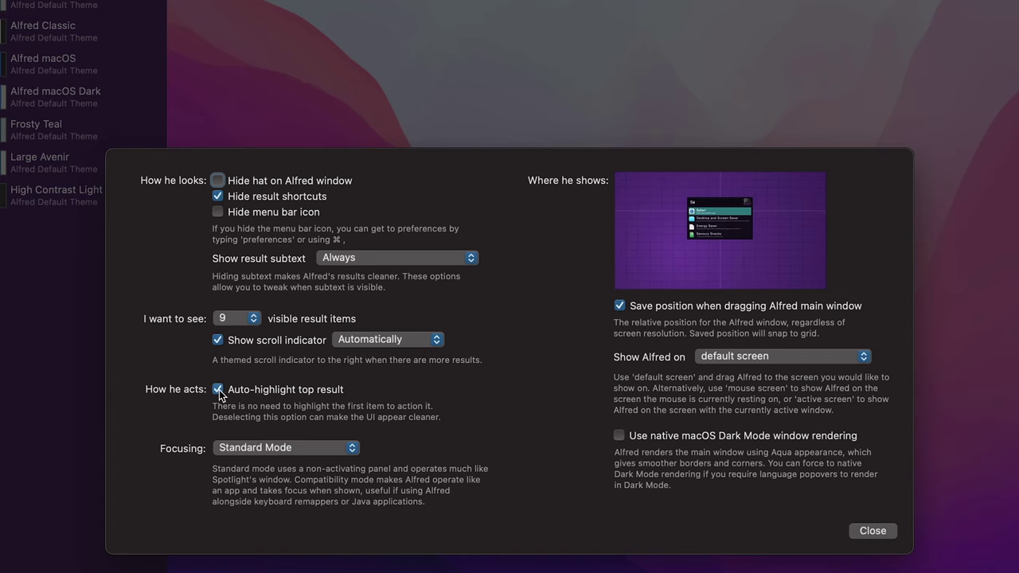
pyautogui.click(217, 390)
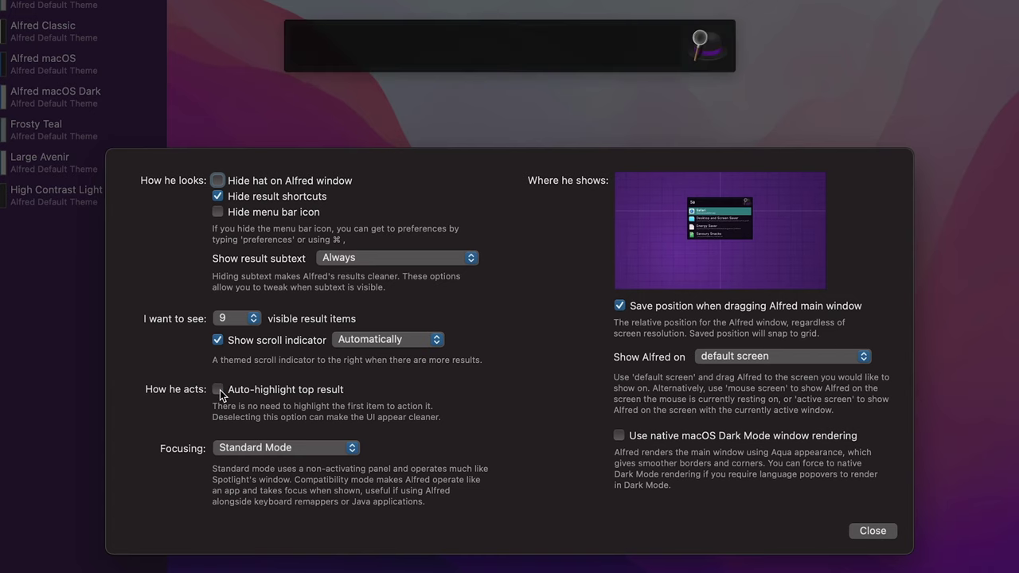
pyautogui.write('fonts')
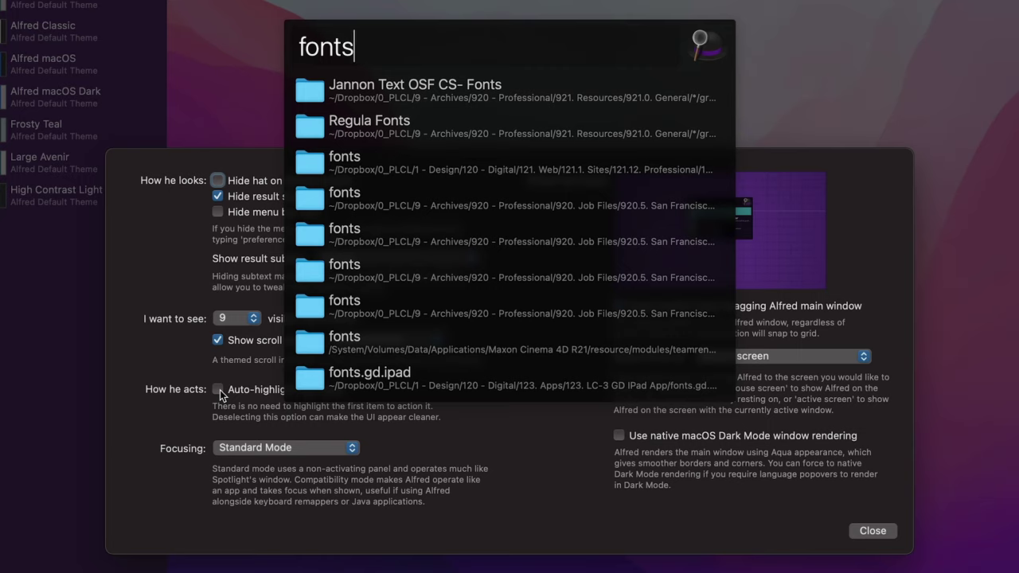
pyautogui.press('Return')
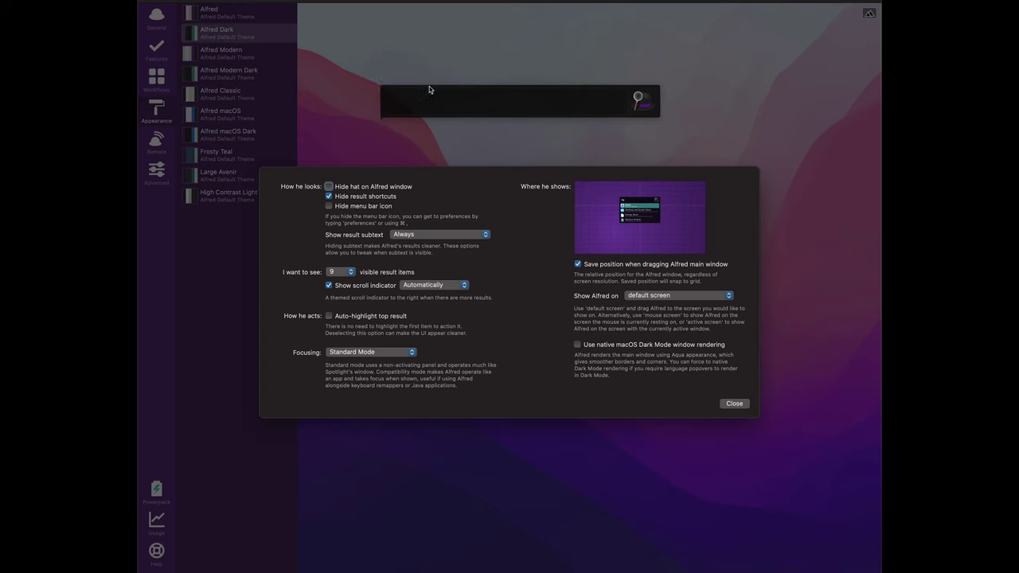
pyautogui.moveTo(429, 86); pyautogui.dragTo(691, 21)
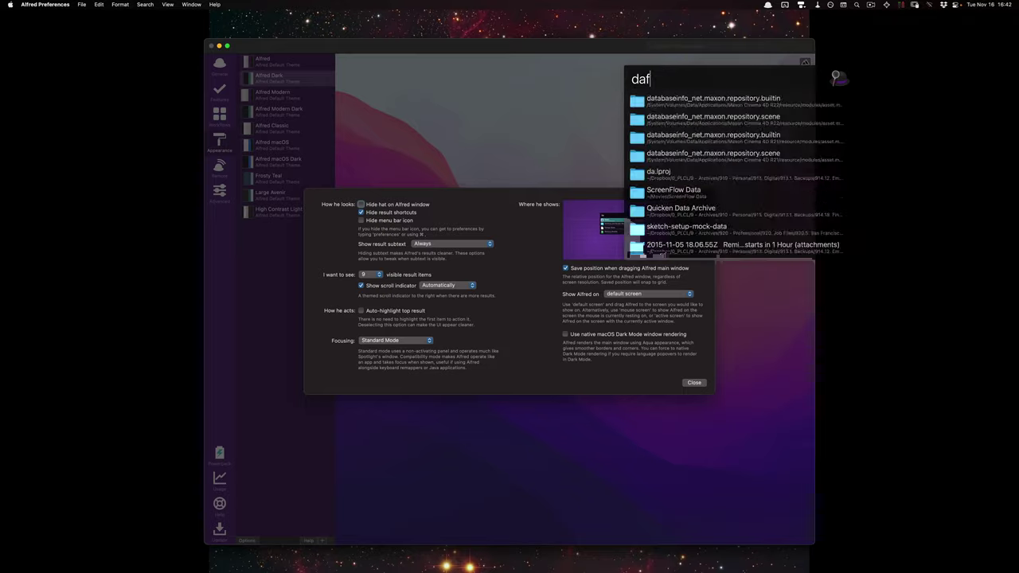
# Dismiss the Alfred results and switch to the Features preferences.
pyautogui.write('t')
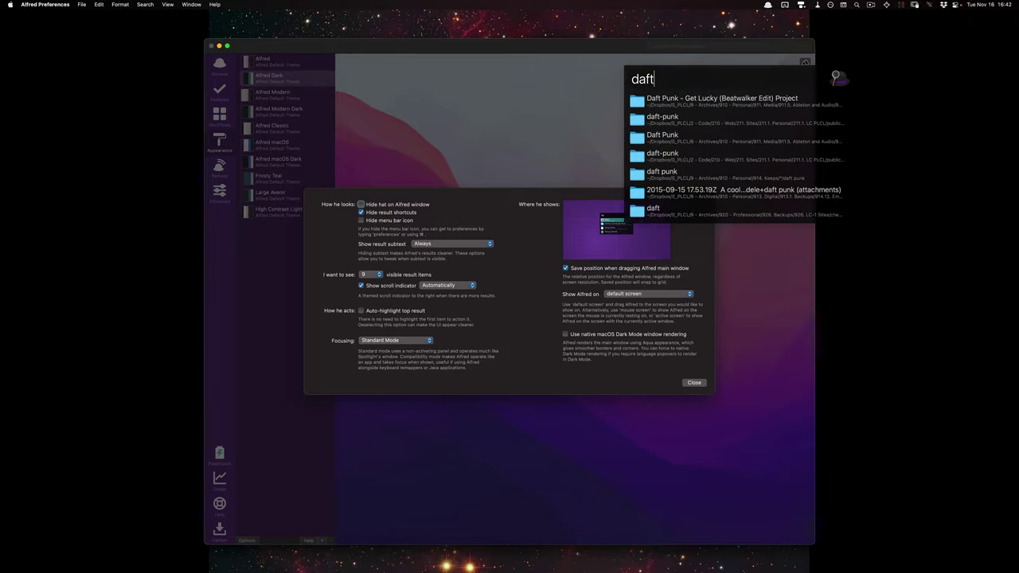
pyautogui.press('Escape')
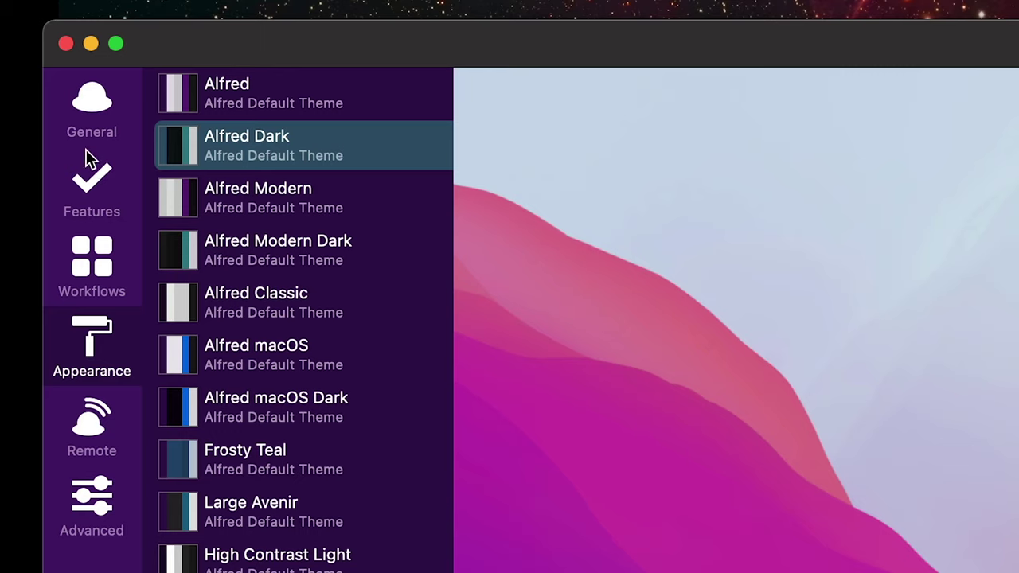
pyautogui.click(91, 199)
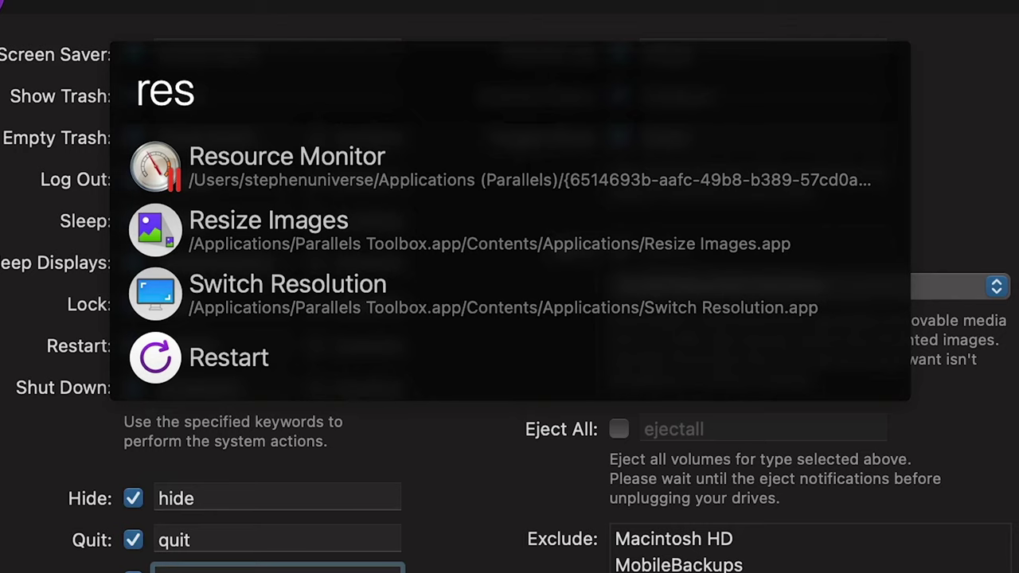
pyautogui.press('Down')
pyautogui.press('Down')
pyautogui.press('Down')
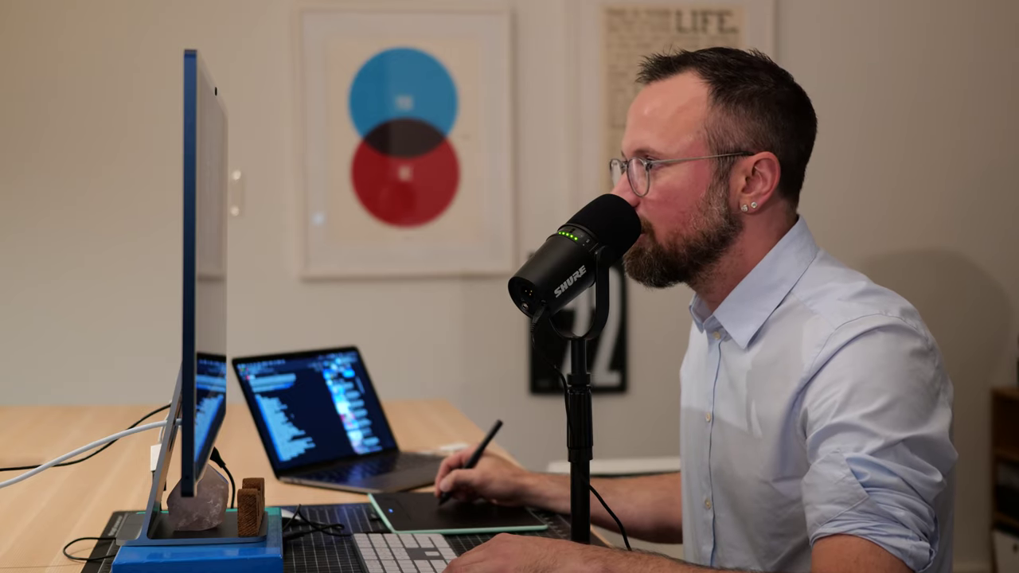
# Enable the Eject system command with keyword 'ej', then test that 'ej' offers to eject the 5TB drive.
pyautogui.click(619, 248)
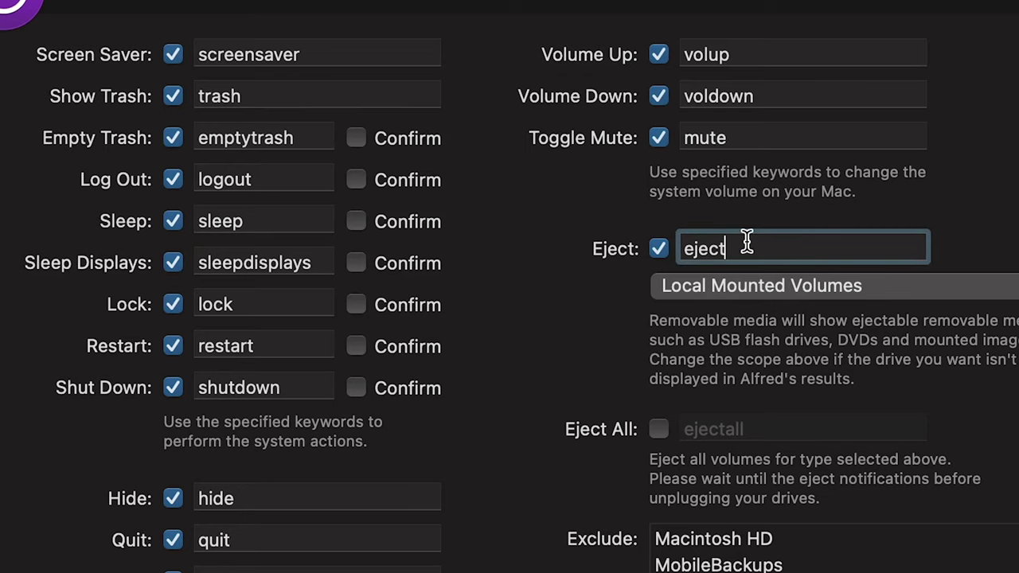
pyautogui.press('BackSpace')
pyautogui.press('BackSpace')
pyautogui.press('BackSpace')
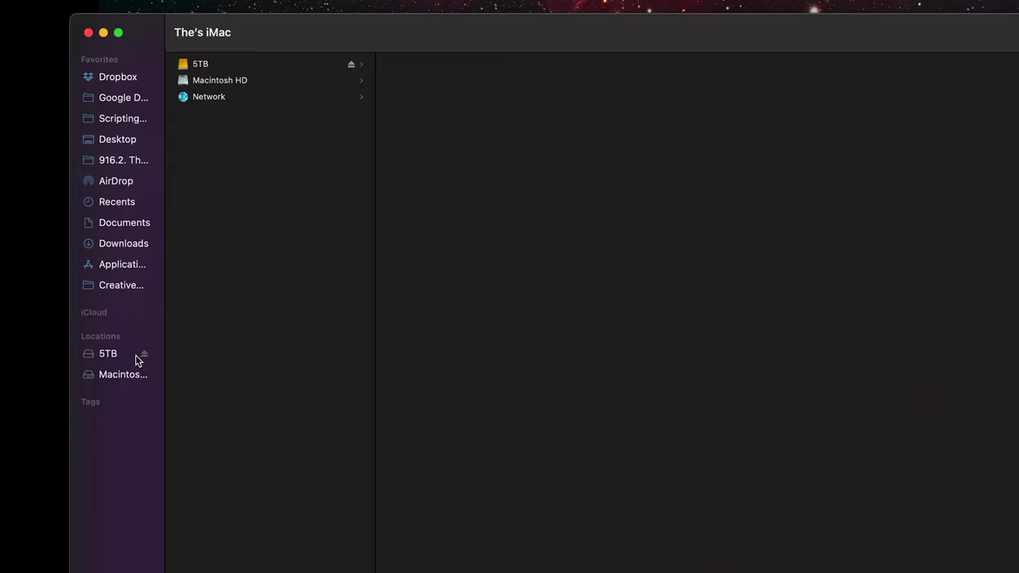
pyautogui.hotkey('alt', 'space')
pyautogui.write('ph')
pyautogui.press('Return')
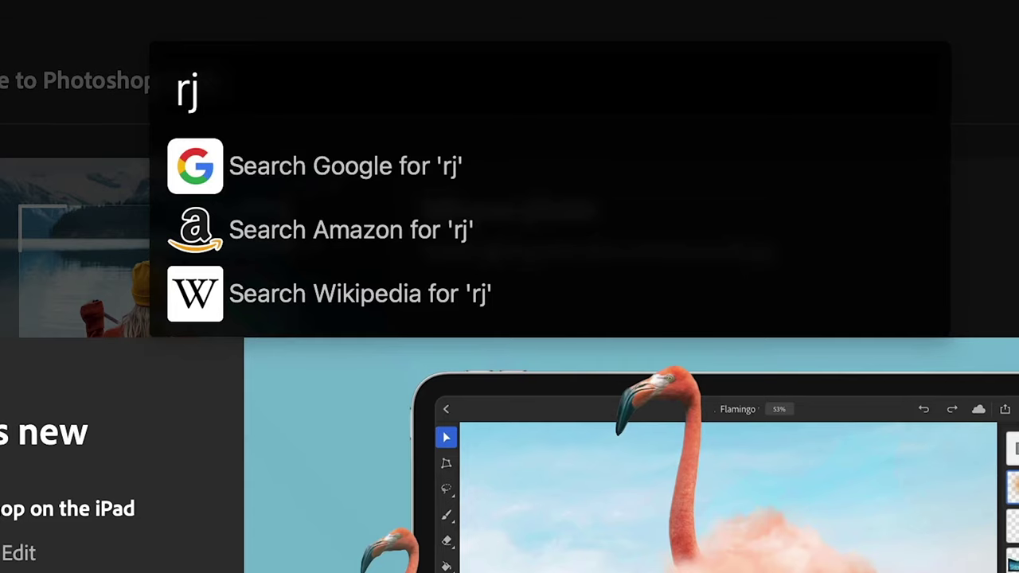
pyautogui.press('BackSpace')
pyautogui.press('BackSpace')
pyautogui.write('ej')
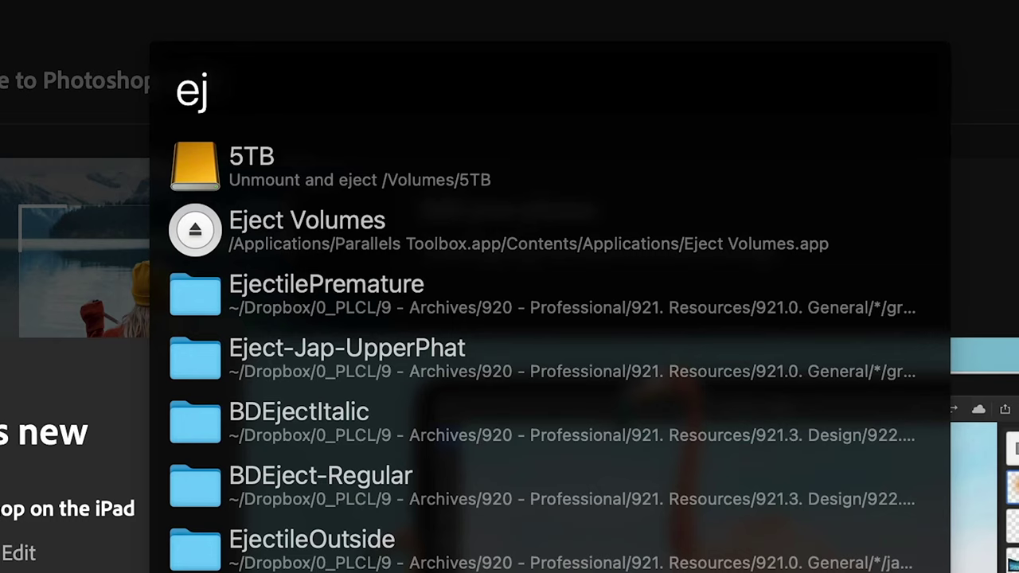
# Dismiss the eject results and search 'quit' to review the Quit and Force Quit keywords, leaving them unchanged.
pyautogui.press('Return')
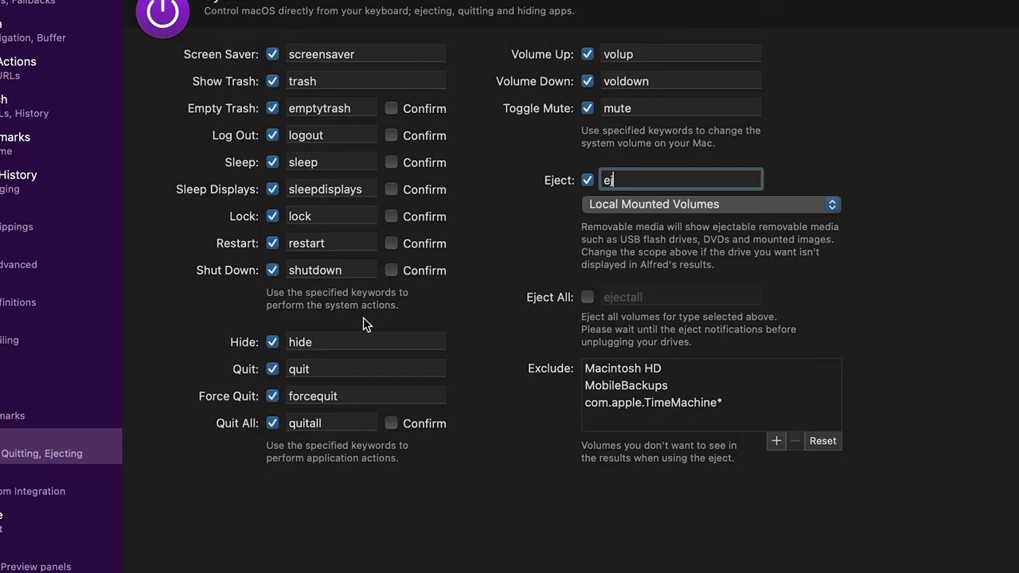
pyautogui.hotkey('alt', 'space')
pyautogui.write('quit')
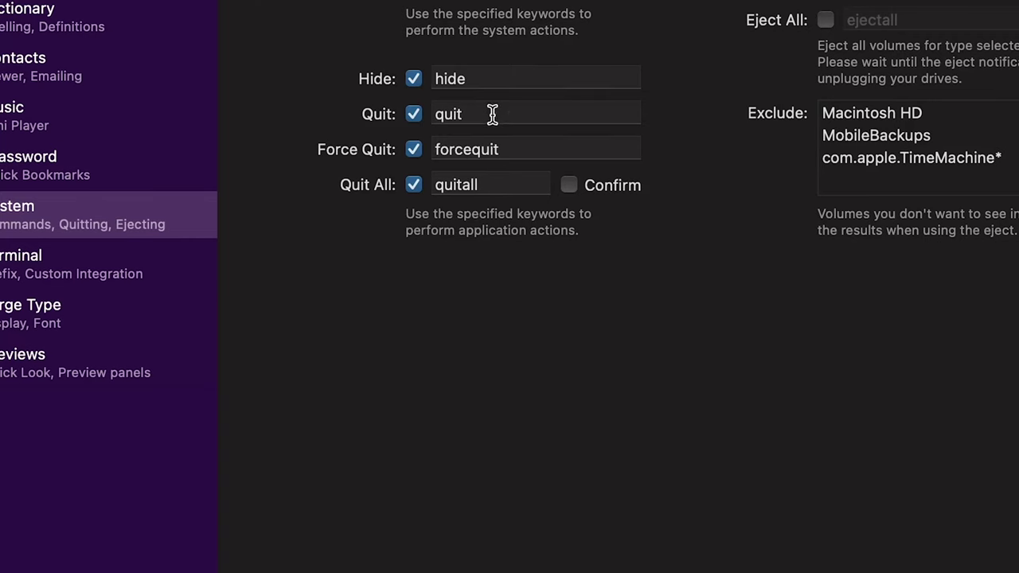
pyautogui.doubleClick(538, 149)
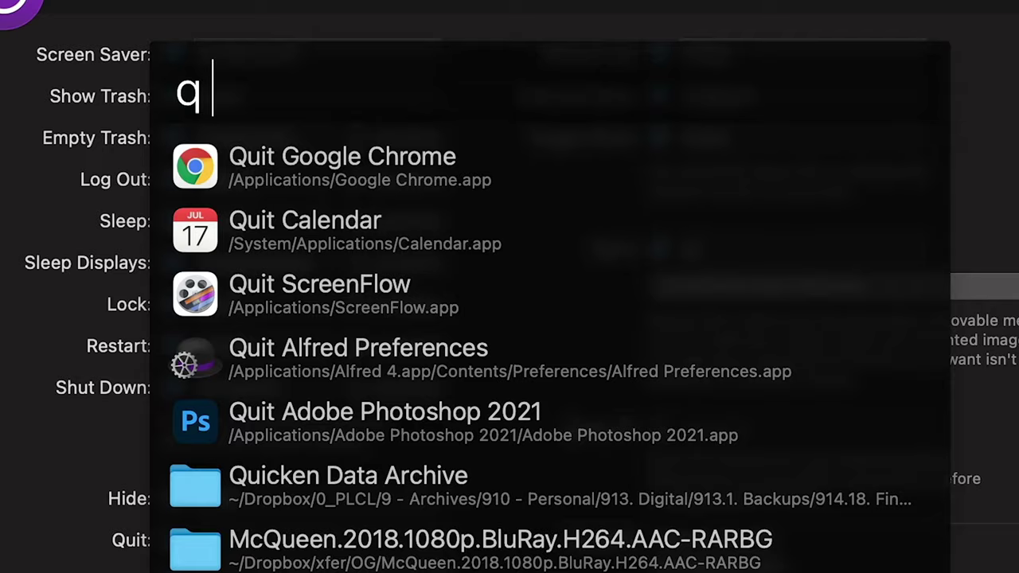
pyautogui.press('Escape')
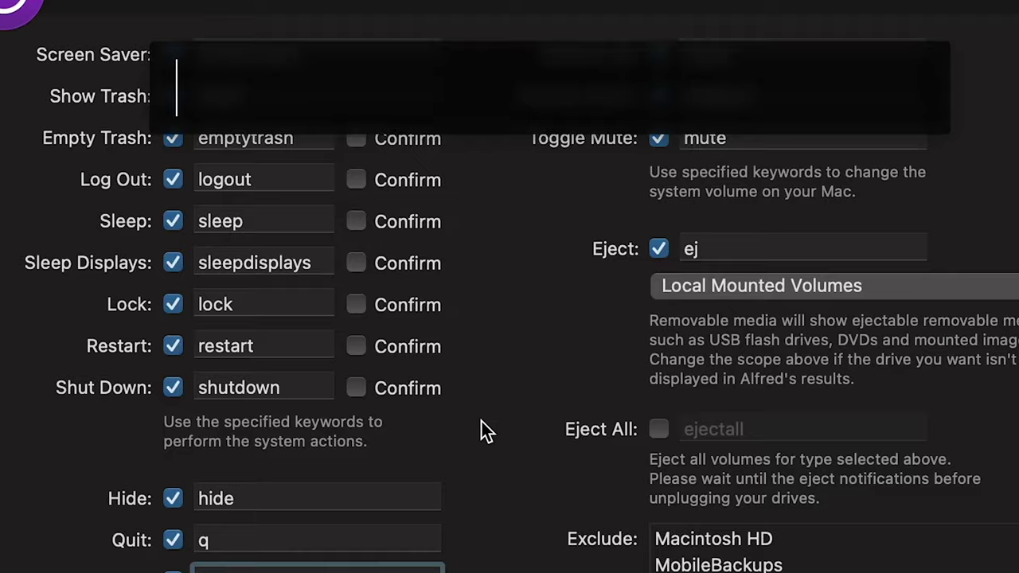
pyautogui.write('quit')
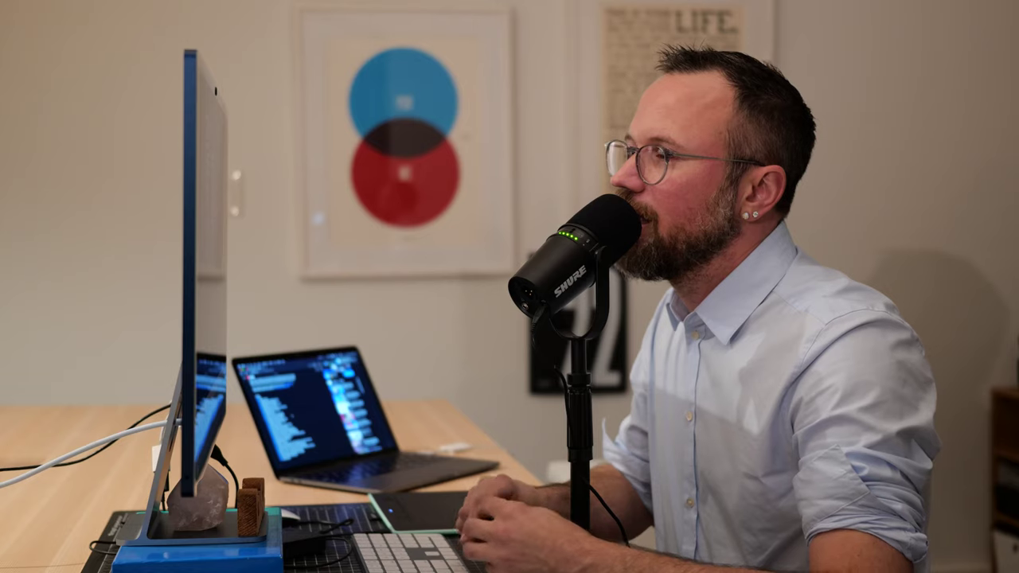